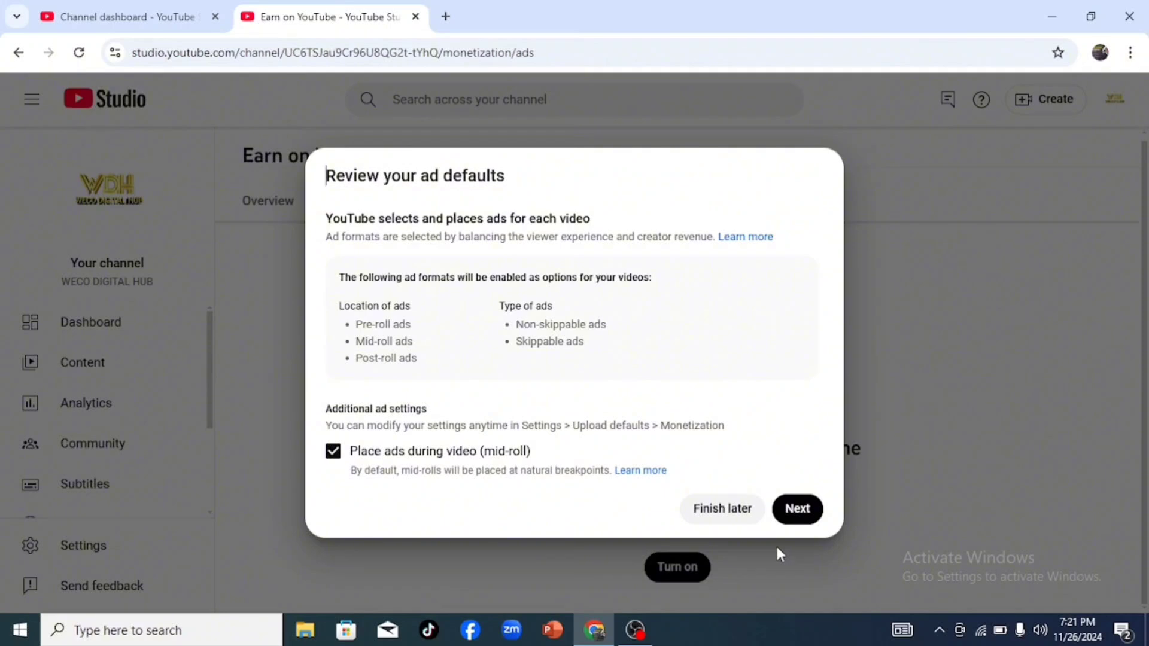
Step: Accept the ad defaults with mid-roll ads enabled and monetize all existing videos on the channel
{"action": "left_click", "coordinate": [799, 512]}
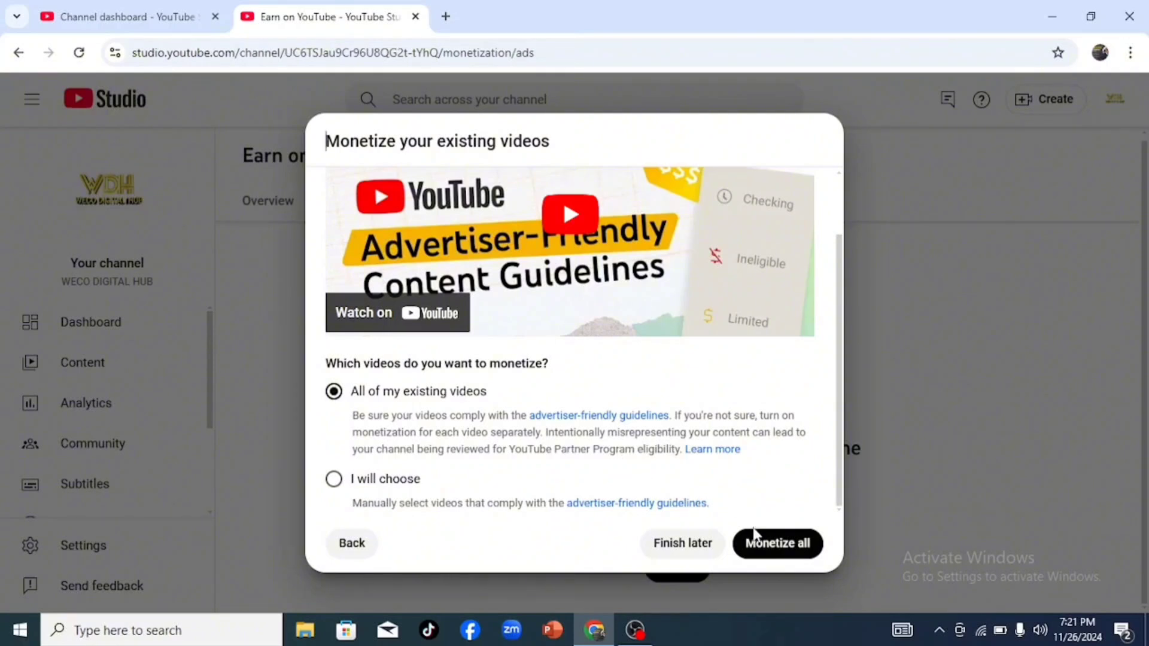
{"action": "left_click", "coordinate": [784, 546]}
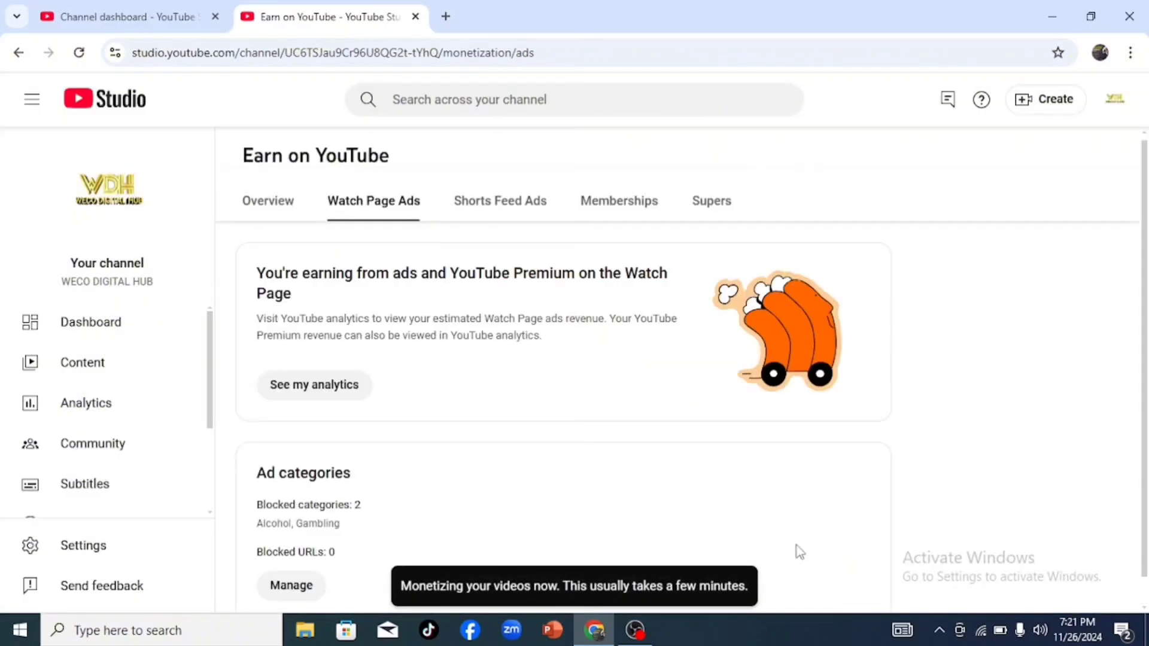
{"action": "scroll", "coordinate": [799, 551], "scroll_direction": "down", "scroll_amount": 1}
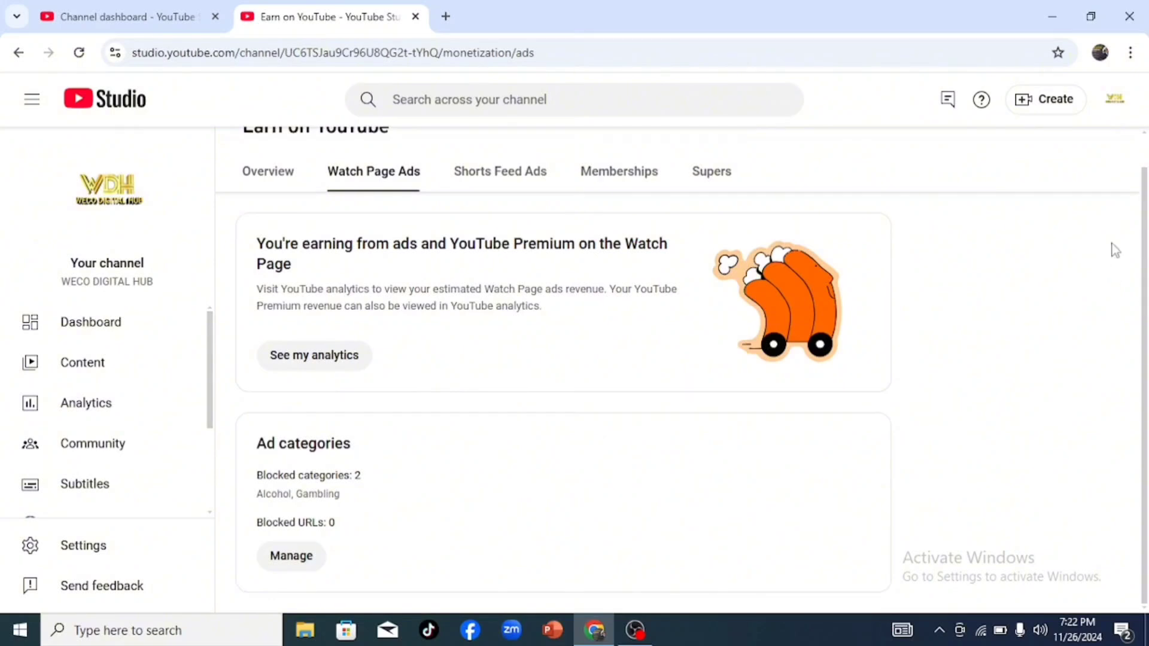
Step: Turn on Shorts Feed Ads and accept the Shorts Feed terms
{"action": "left_click", "coordinate": [500, 172]}
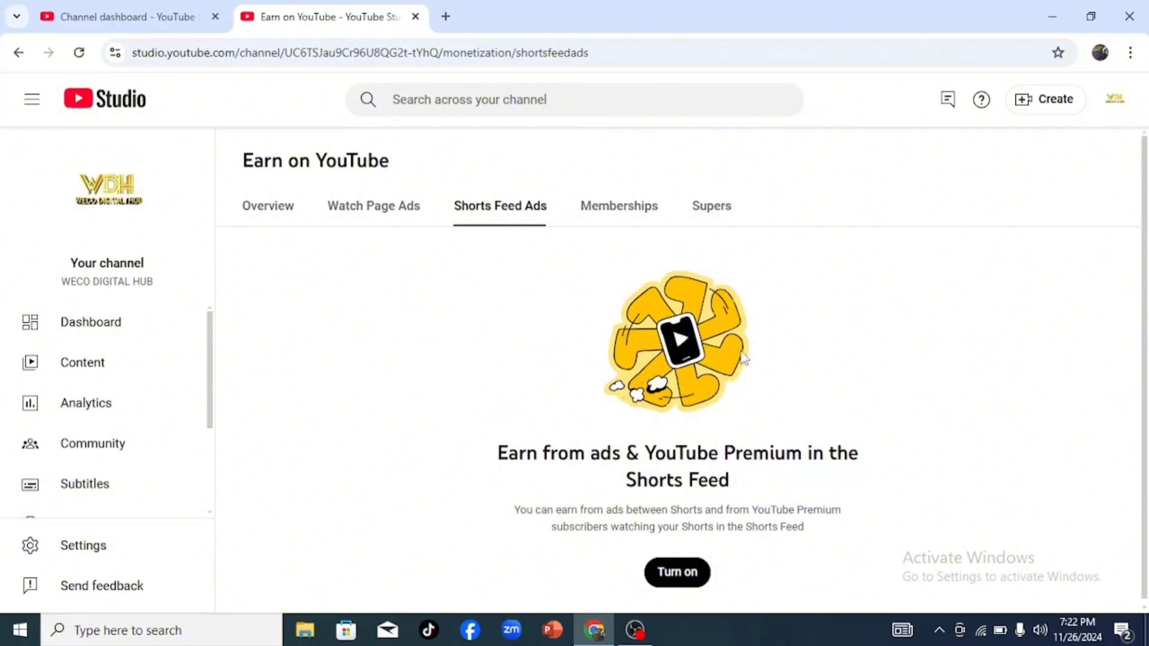
{"action": "scroll", "coordinate": [987, 479], "scroll_direction": "down", "scroll_amount": 1}
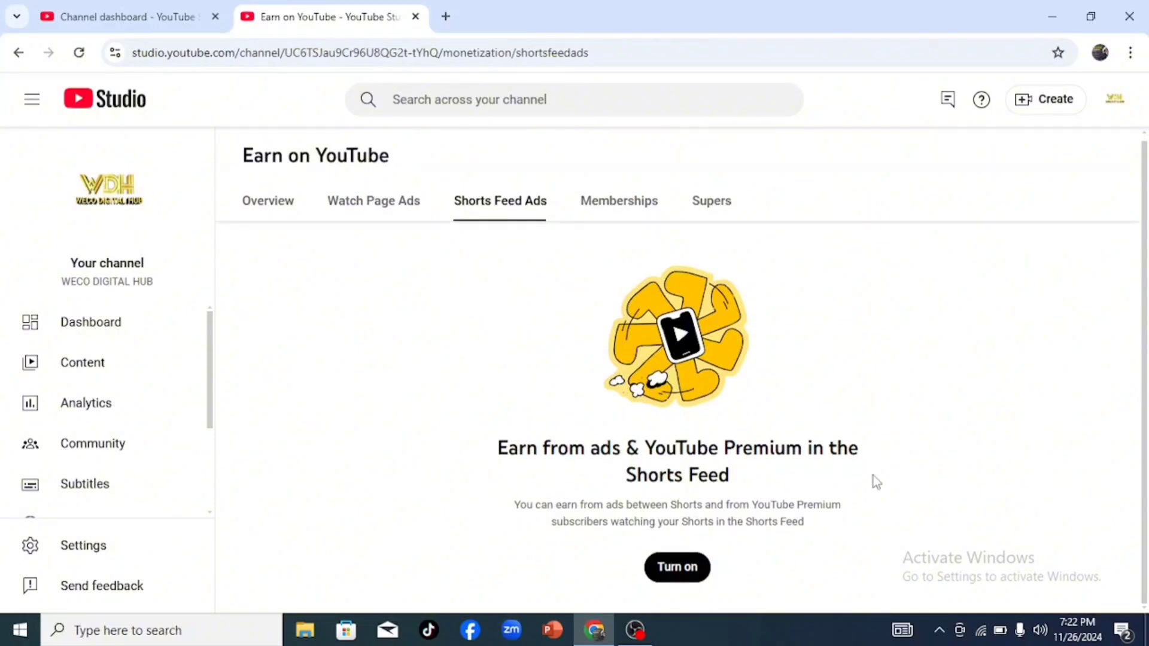
{"action": "left_click", "coordinate": [680, 568]}
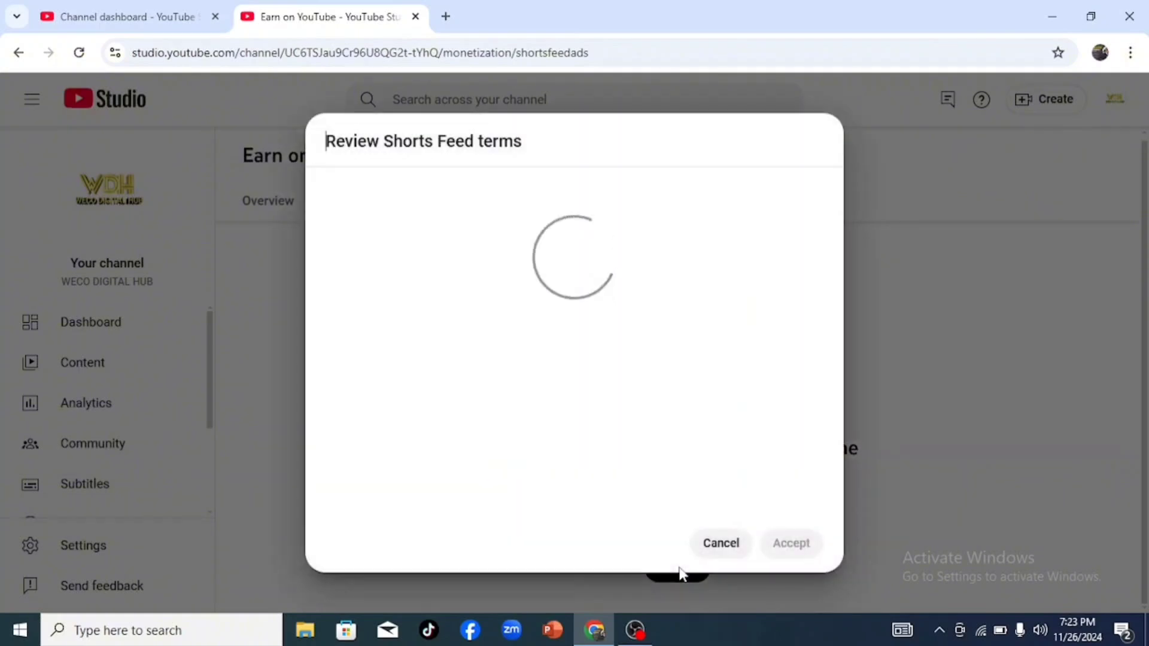
{"action": "scroll", "coordinate": [832, 419], "scroll_direction": "down", "scroll_amount": 15}
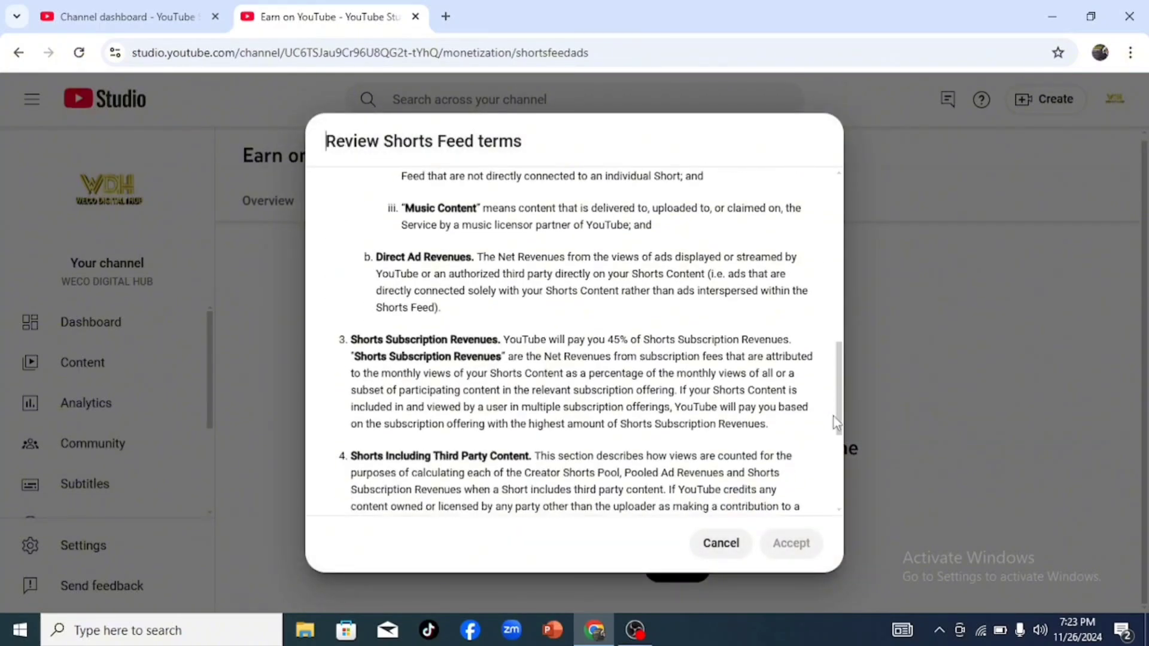
{"action": "scroll", "coordinate": [832, 489], "scroll_direction": "down", "scroll_amount": 1}
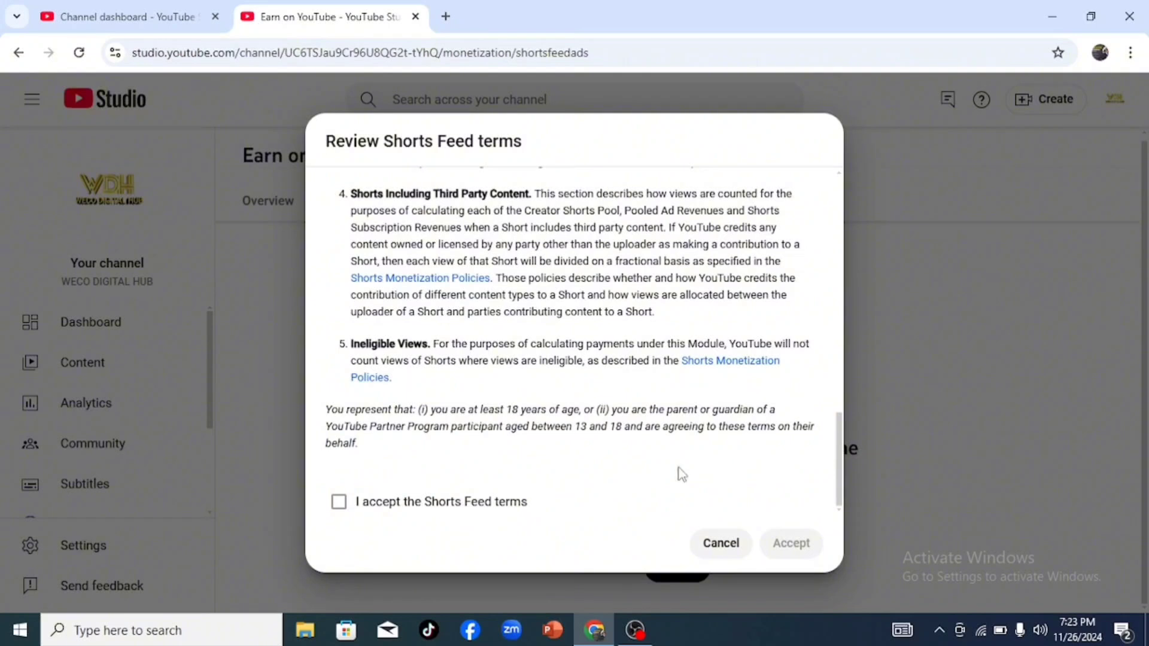
{"action": "left_click", "coordinate": [340, 502]}
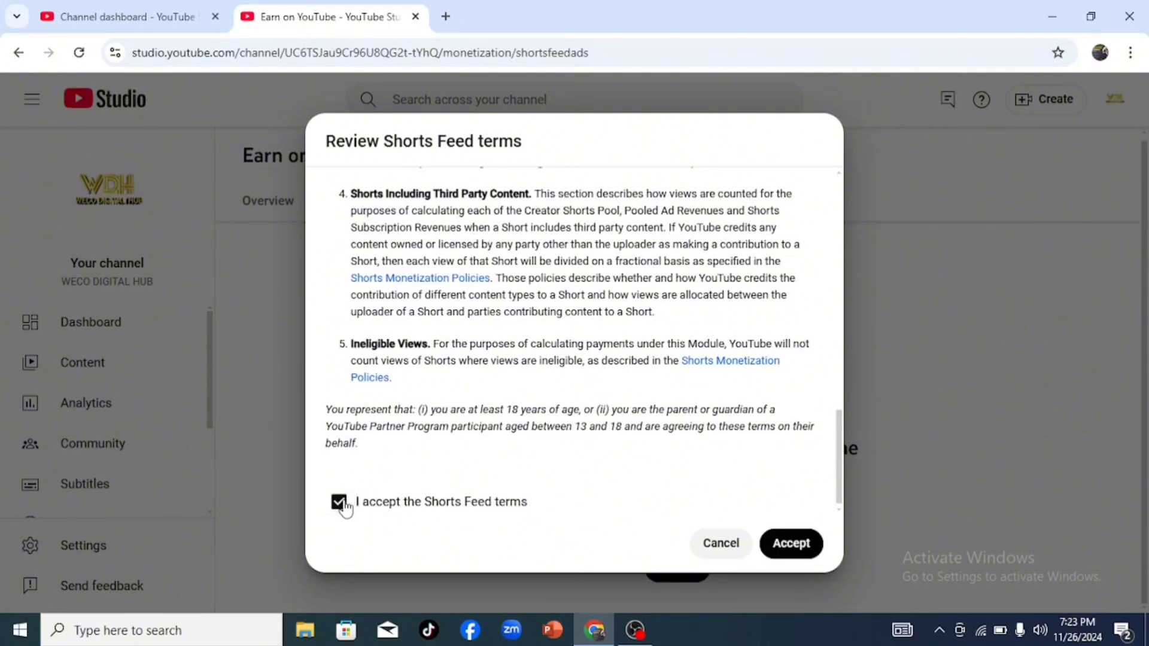
{"action": "left_click", "coordinate": [791, 549]}
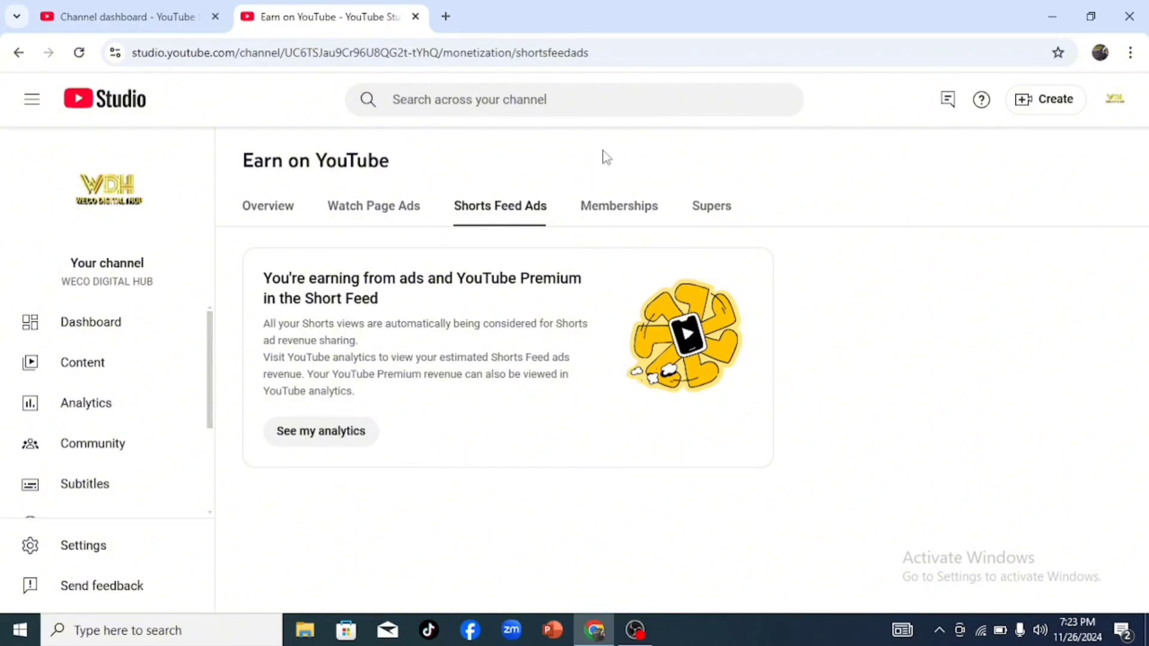
Step: Get started with Supers by accepting the Paid Features agreement, and have Super Chat turned on
{"action": "left_click", "coordinate": [617, 209]}
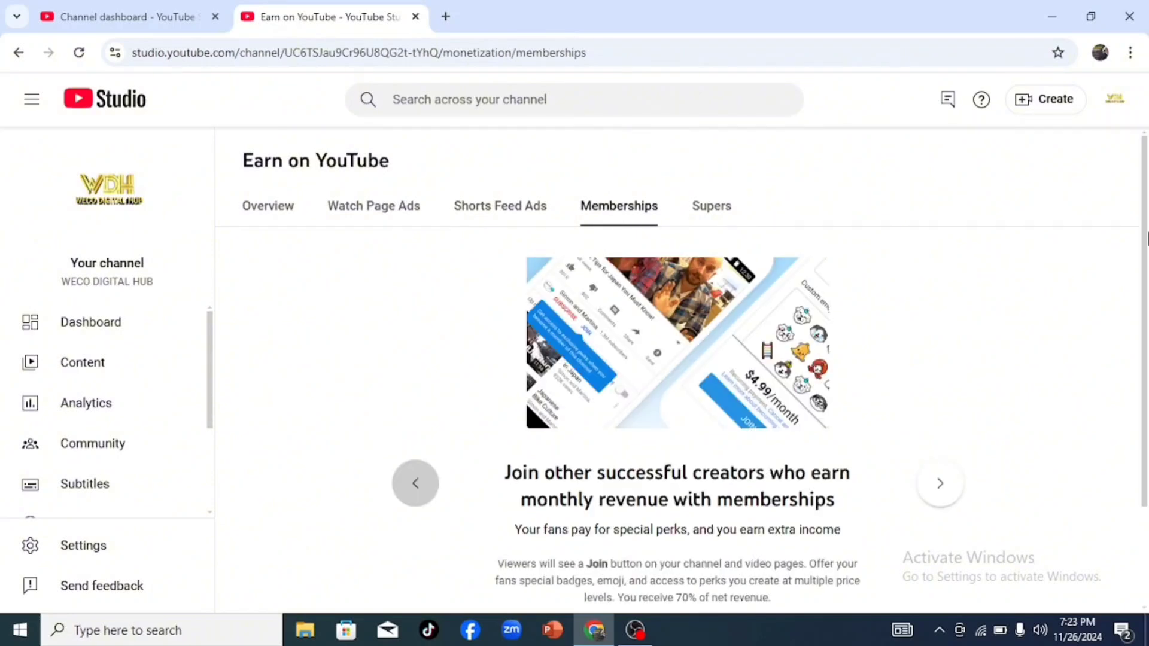
{"action": "scroll", "coordinate": [695, 170], "scroll_direction": "down", "scroll_amount": 2}
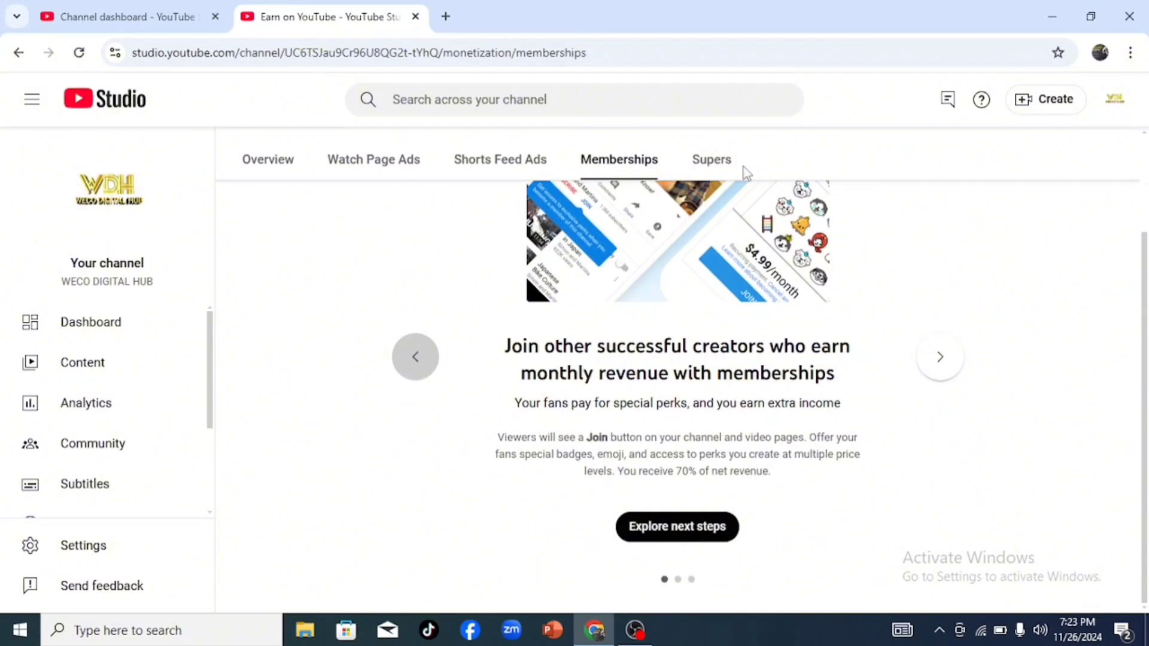
{"action": "left_click", "coordinate": [709, 162]}
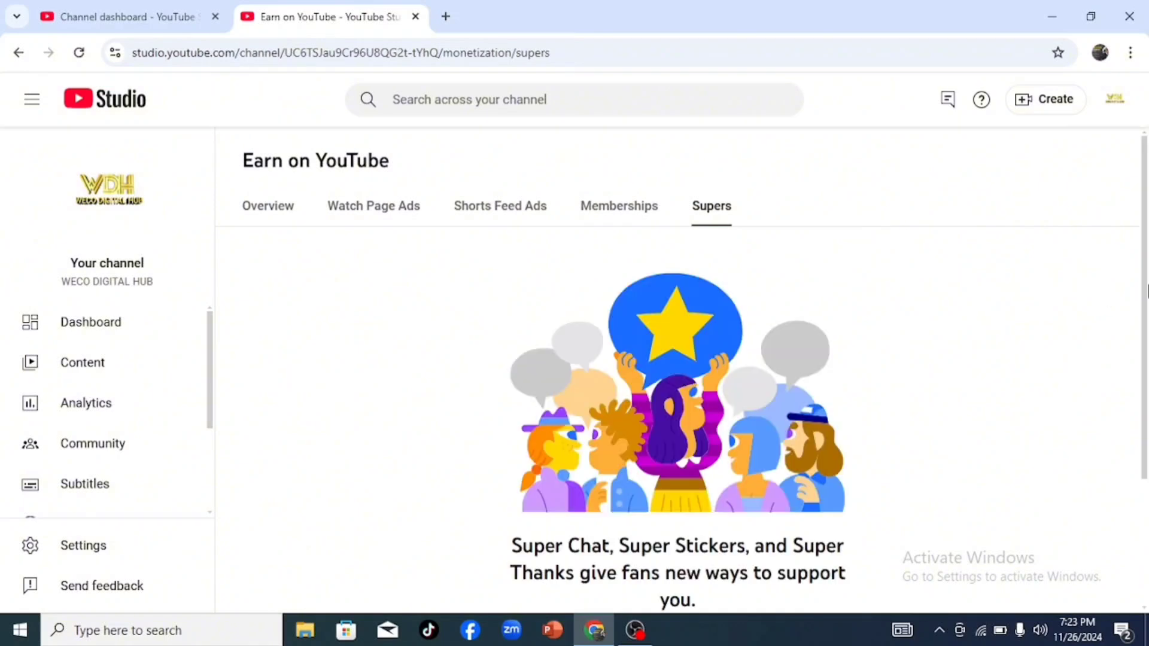
{"action": "scroll", "coordinate": [1147, 232], "scroll_direction": "down", "scroll_amount": 3}
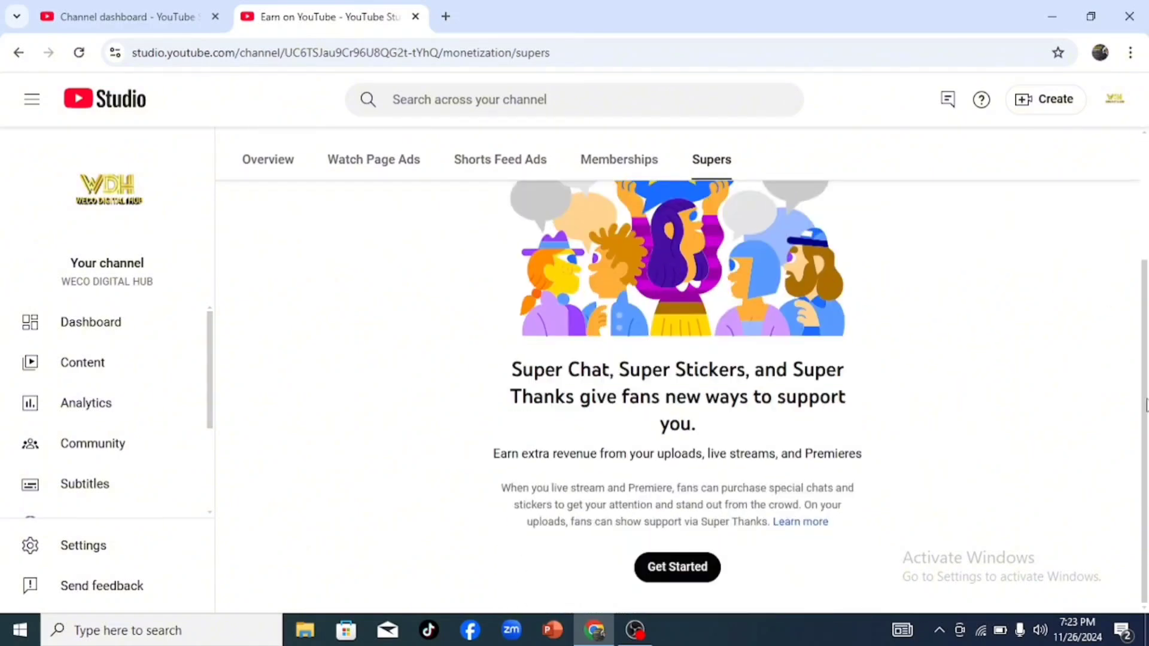
{"action": "left_click", "coordinate": [673, 573]}
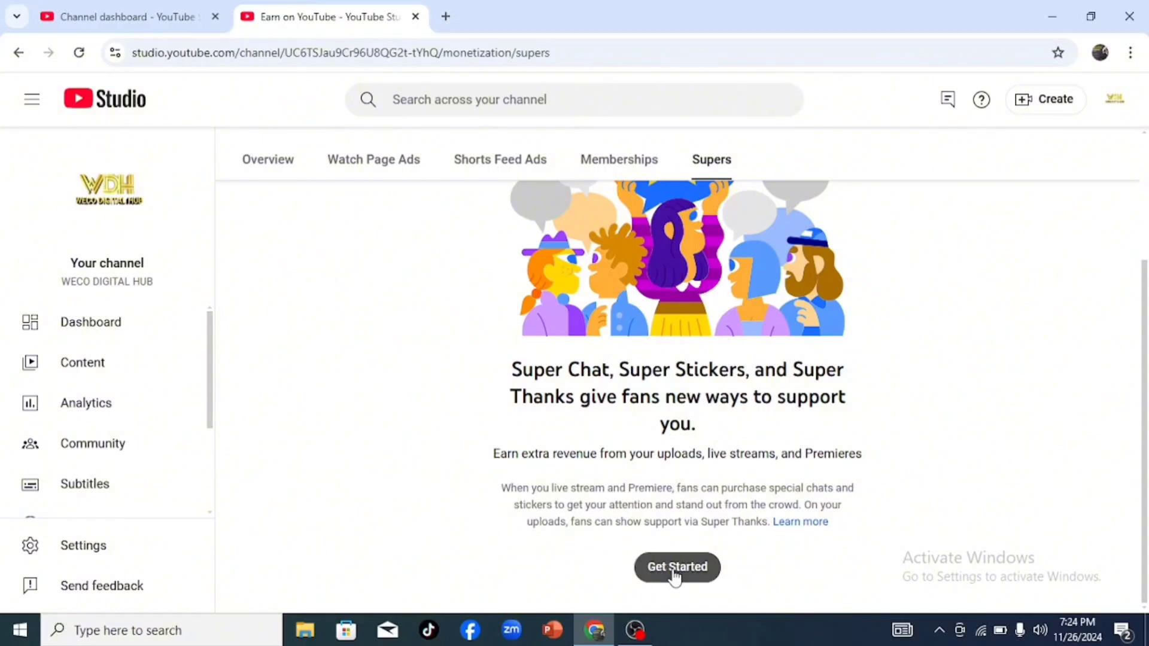
{"action": "scroll", "coordinate": [839, 207], "scroll_direction": "down", "scroll_amount": 1}
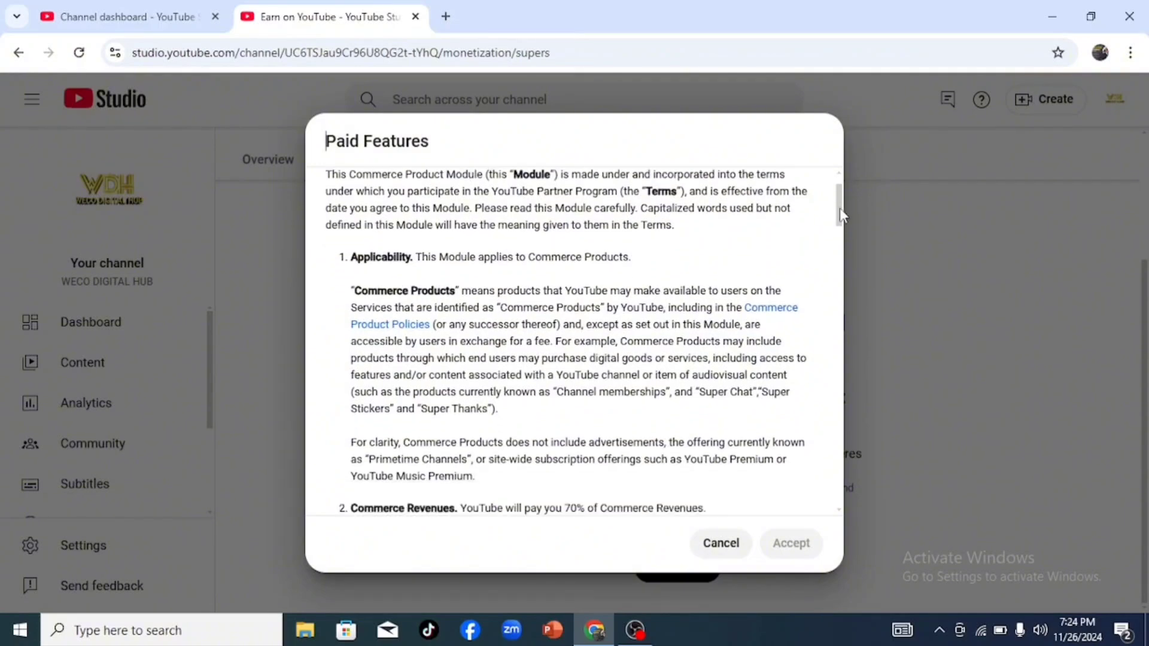
{"action": "left_click_drag", "start_coordinate": [839, 207], "coordinate": [854, 501]}
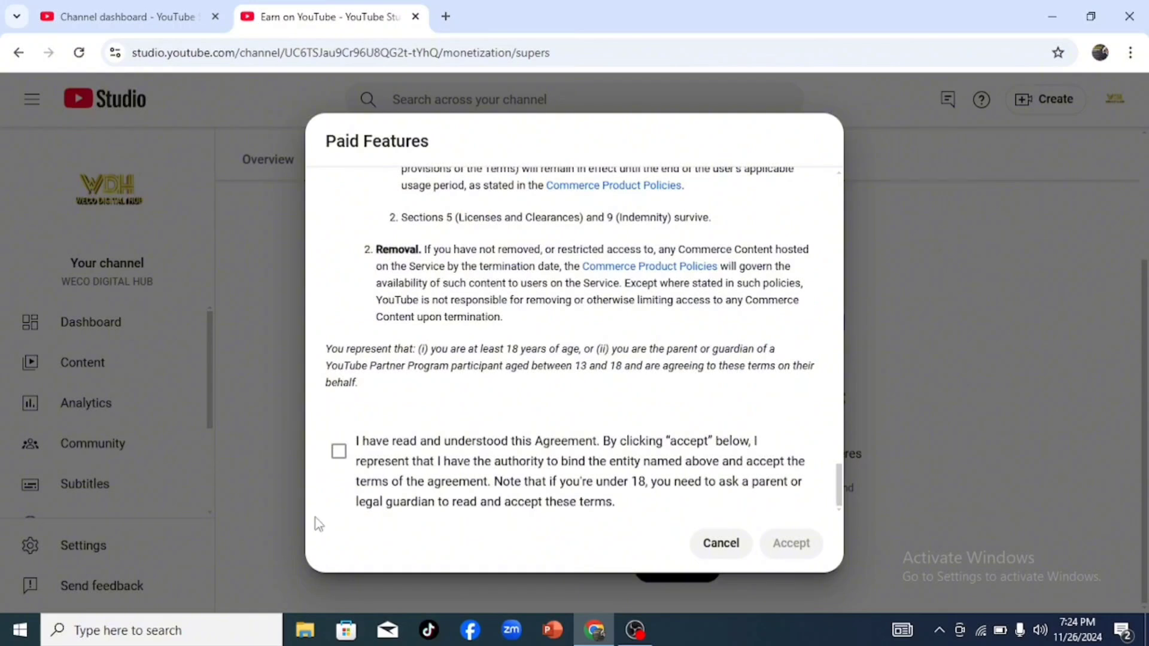
{"action": "left_click", "coordinate": [338, 451]}
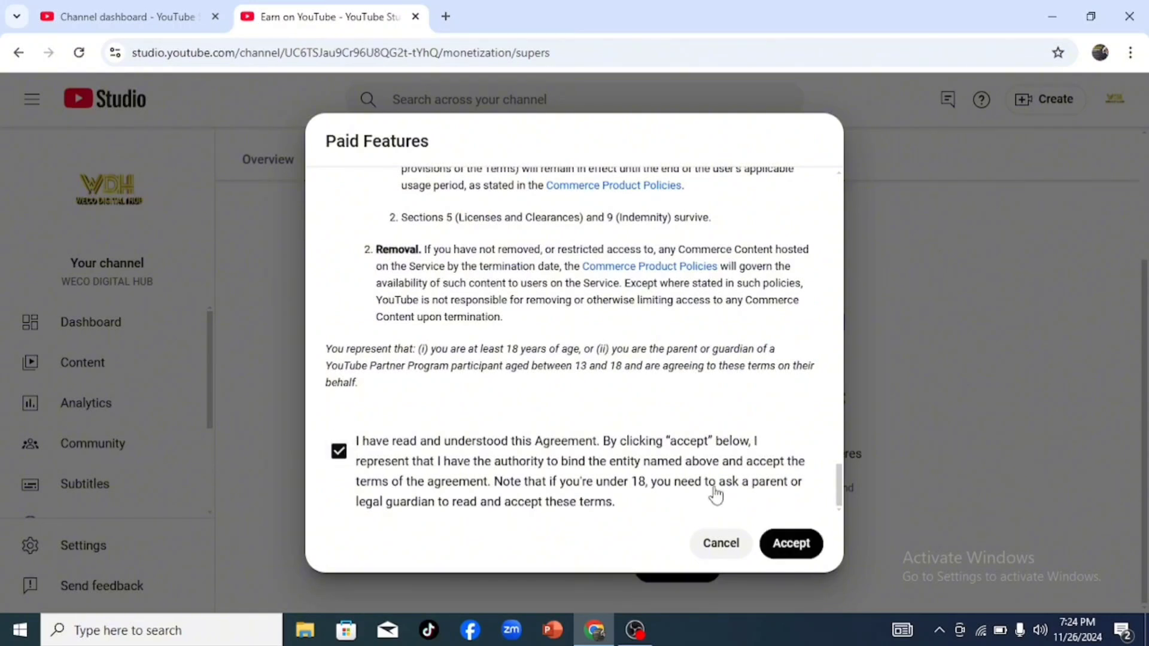
{"action": "left_click", "coordinate": [791, 544]}
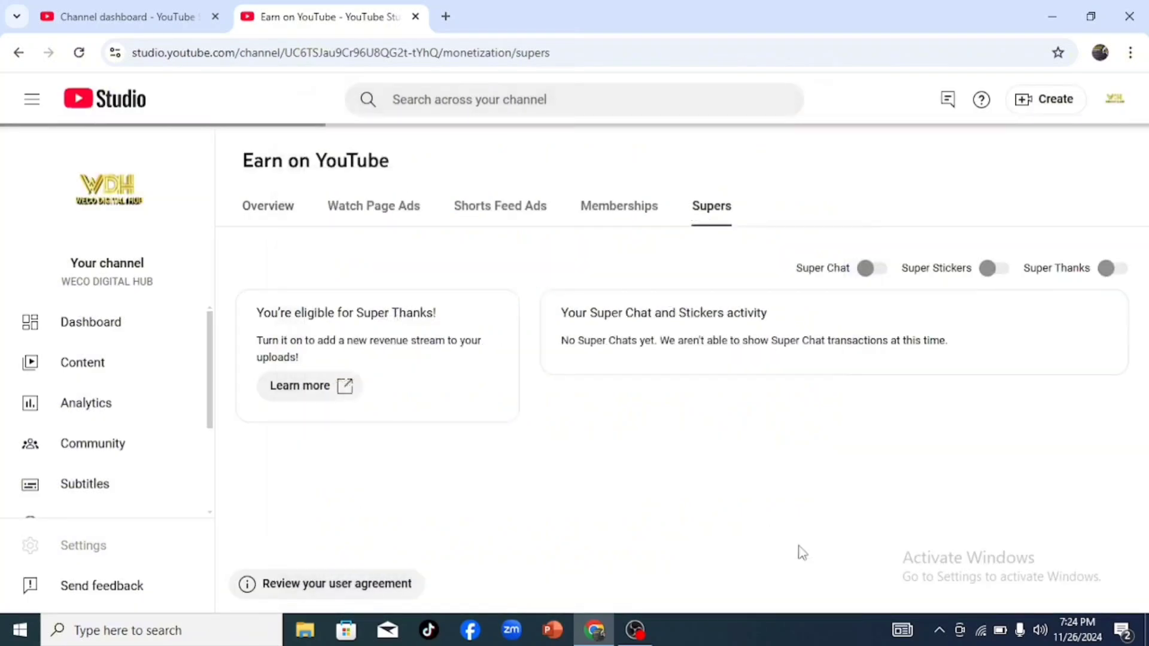
{"action": "left_click", "coordinate": [874, 270]}
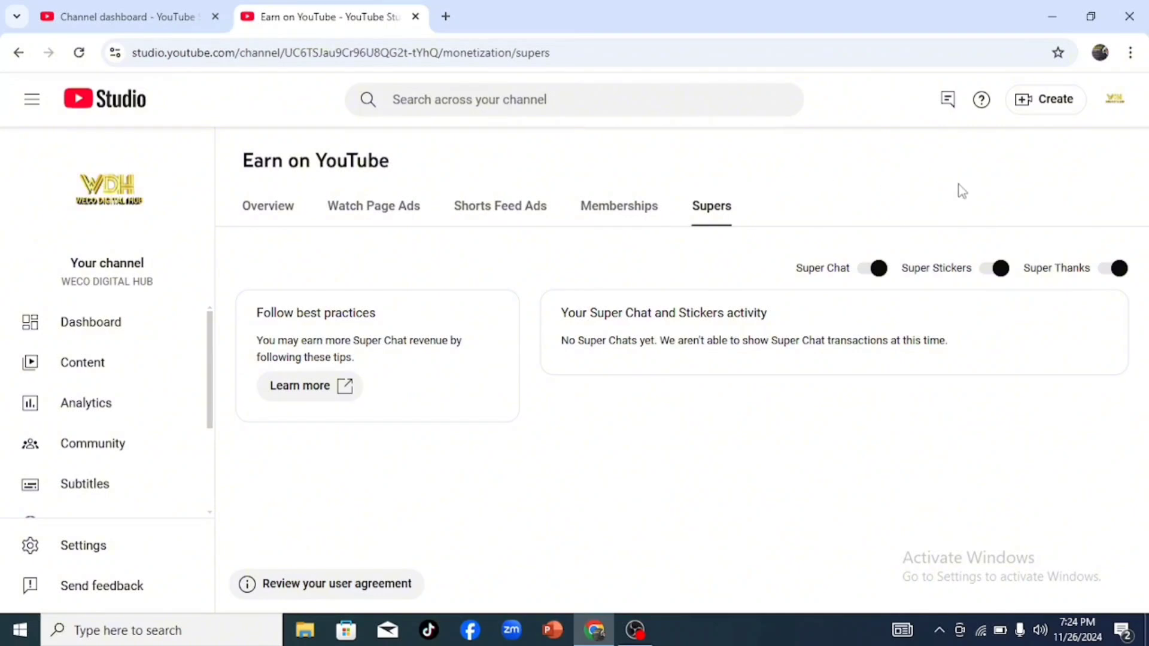
Step: Explore the next steps for channel memberships and start setting up the memberships offer
{"action": "left_click", "coordinate": [644, 207]}
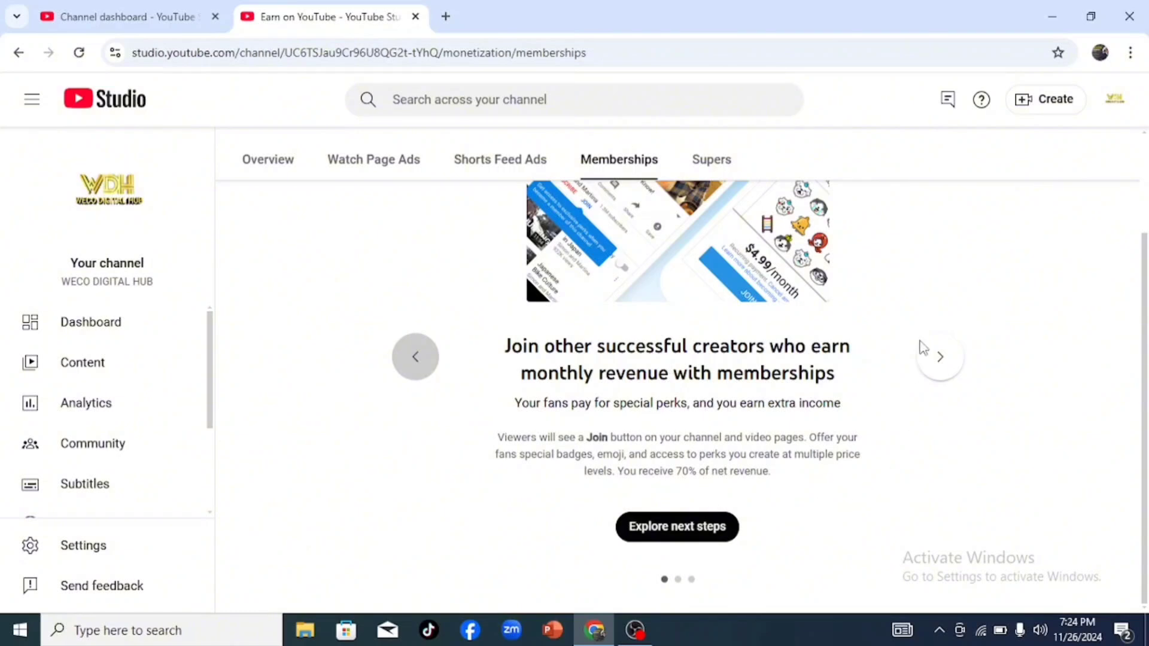
{"action": "left_click", "coordinate": [917, 366]}
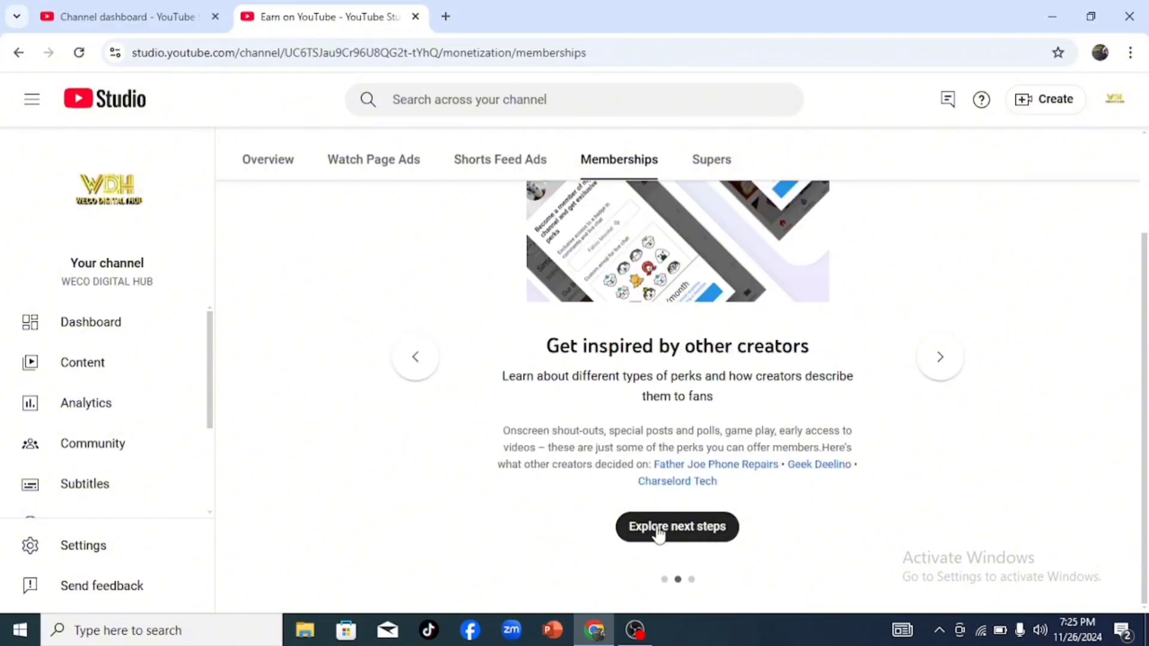
{"action": "left_click", "coordinate": [658, 529]}
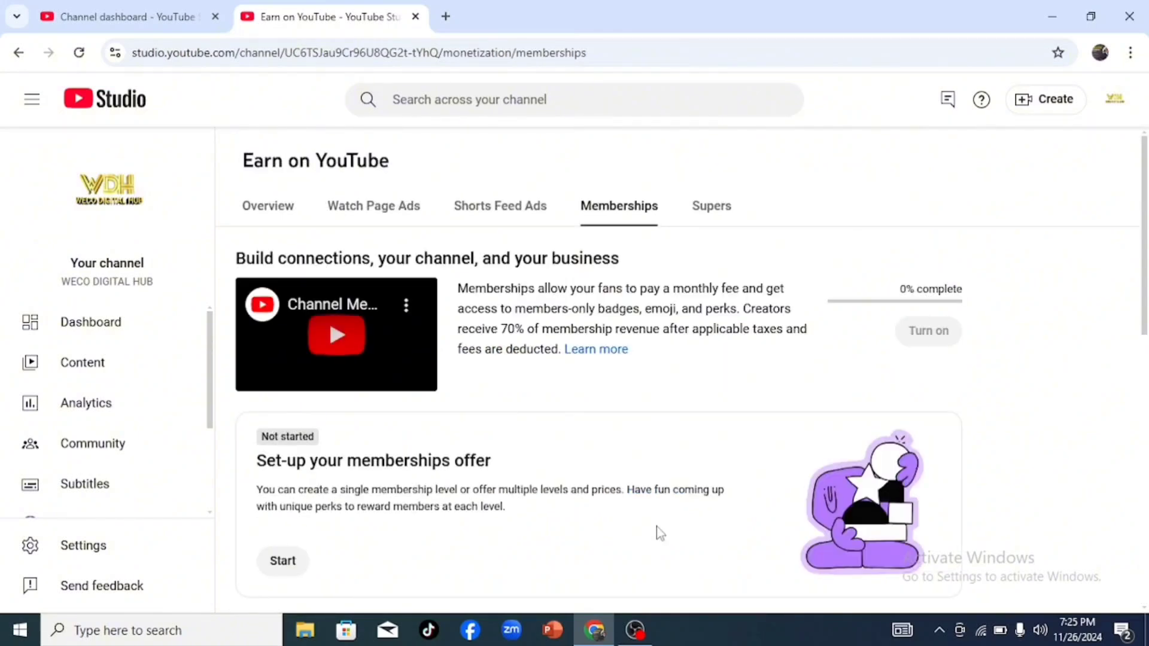
{"action": "scroll", "coordinate": [656, 527], "scroll_direction": "down", "scroll_amount": 8}
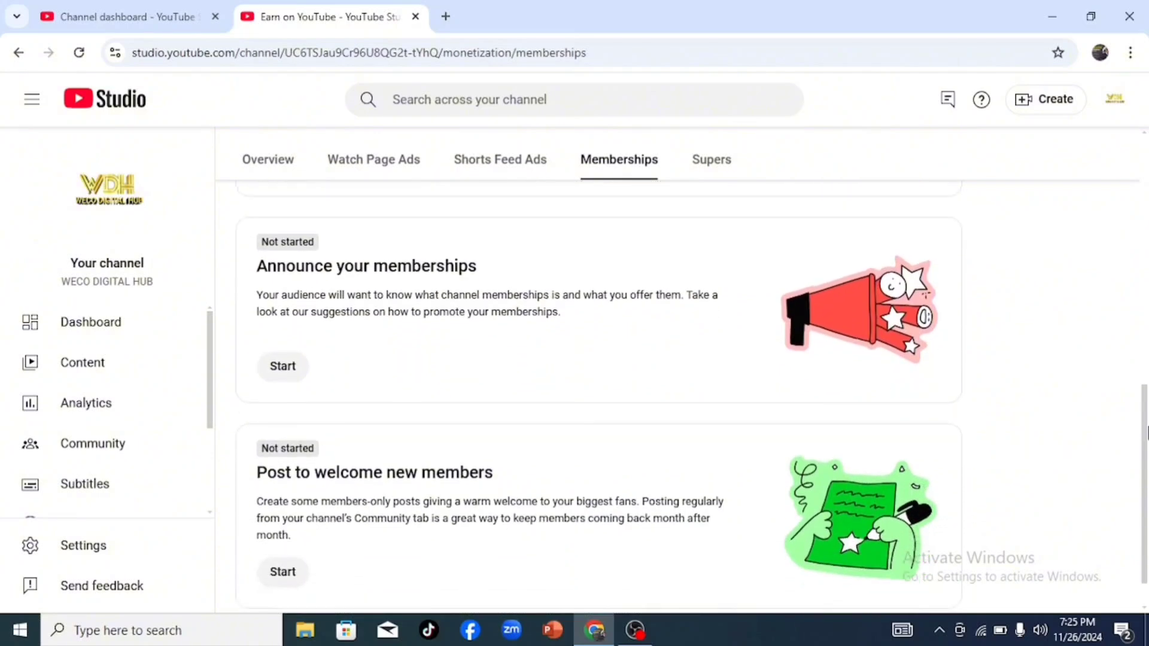
{"action": "mouse_move", "coordinate": [1147, 432]}
{"action": "left_mouse_down"}
{"action": "mouse_move", "coordinate": [1147, 327]}
{"action": "mouse_move", "coordinate": [1147, 488]}
{"action": "mouse_move", "coordinate": [1147, 436]}
{"action": "left_mouse_up"}
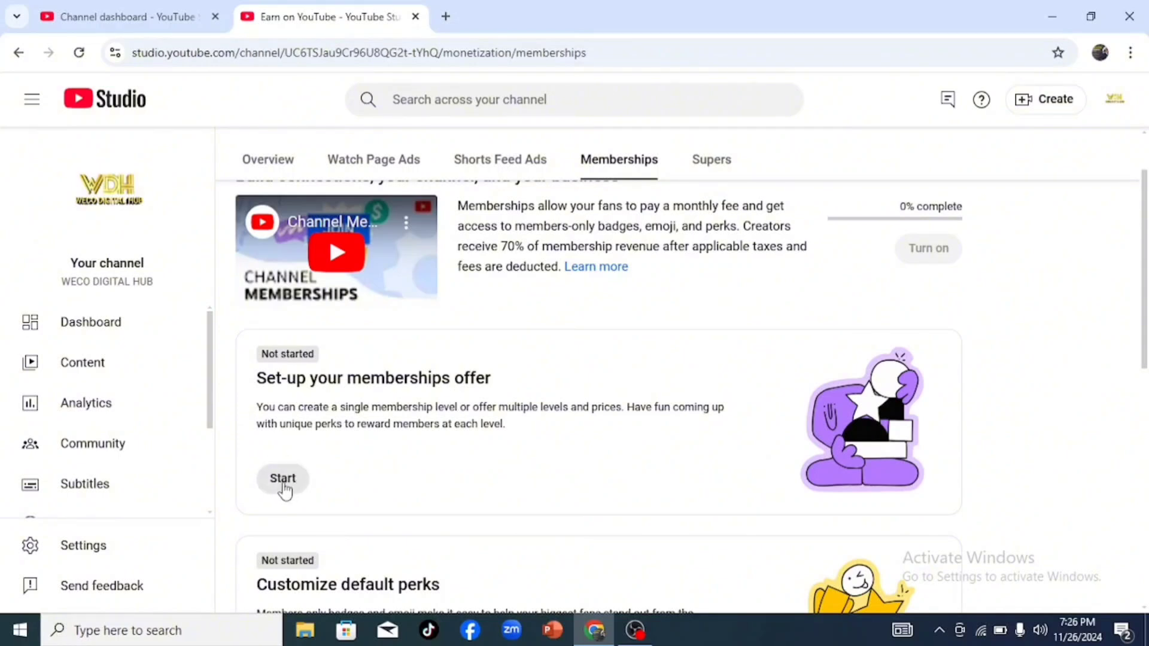
{"action": "left_click", "coordinate": [282, 478]}
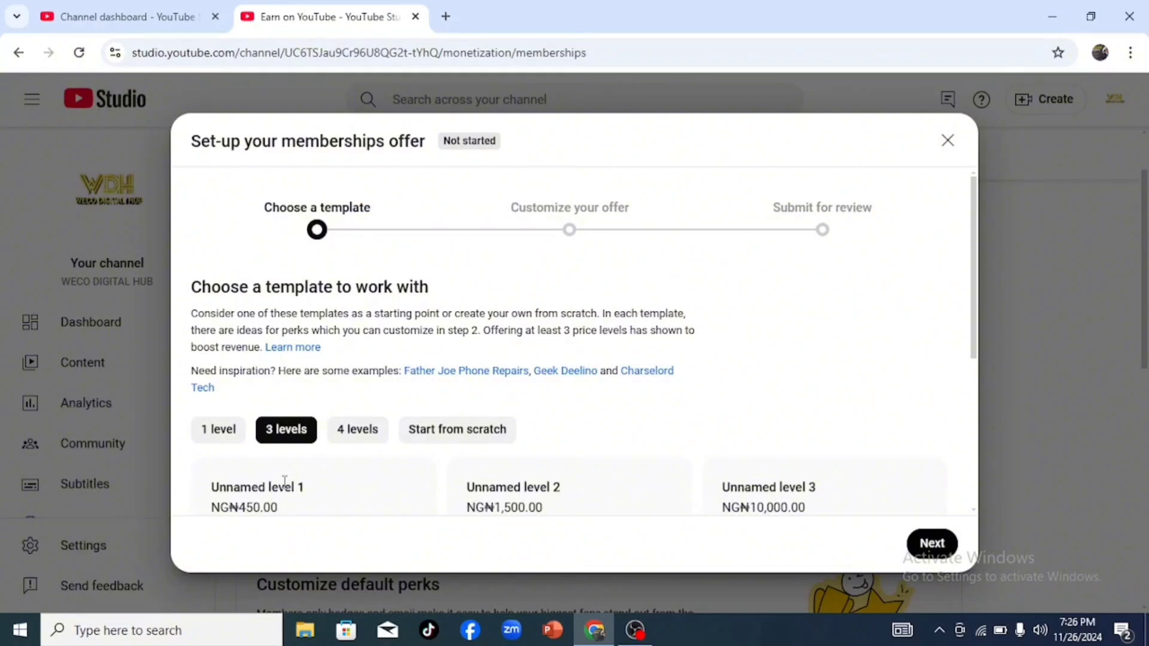
Step: Try the Start from scratch template for the memberships offer
{"action": "scroll", "coordinate": [284, 480], "scroll_direction": "down", "scroll_amount": 2}
{"action": "left_click", "coordinate": [496, 346]}
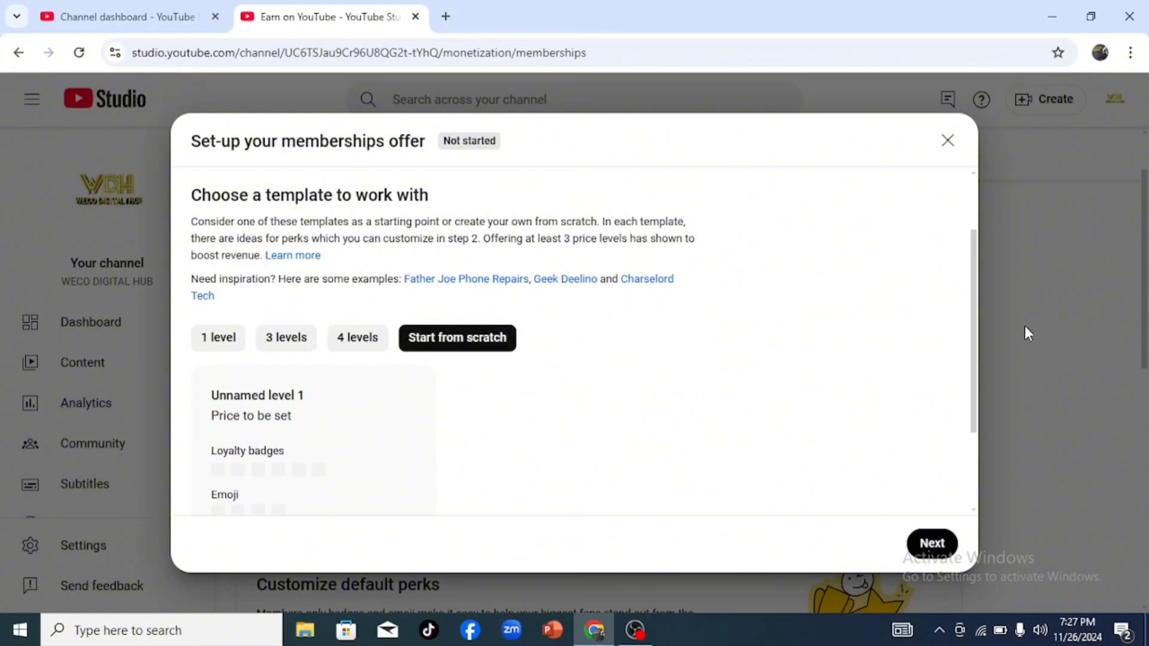
{"action": "scroll", "coordinate": [973, 324], "scroll_direction": "down", "scroll_amount": 3}
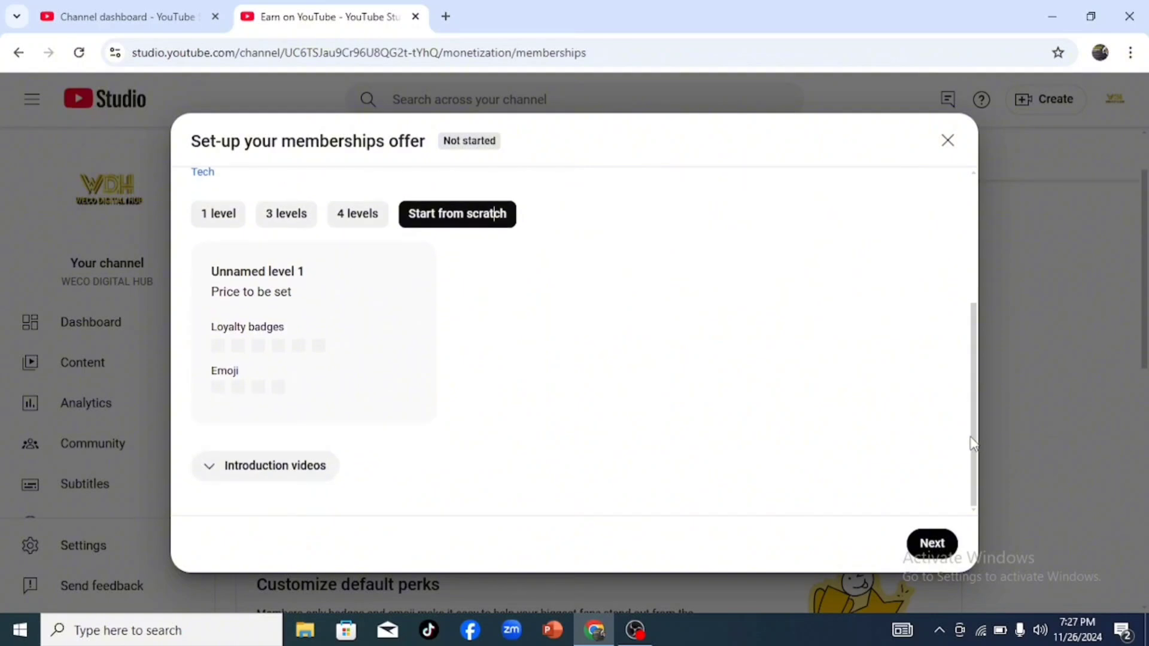
{"action": "scroll", "coordinate": [972, 324], "scroll_direction": "up", "scroll_amount": 2}
{"action": "left_click_drag", "start_coordinate": [968, 320], "coordinate": [968, 316]}
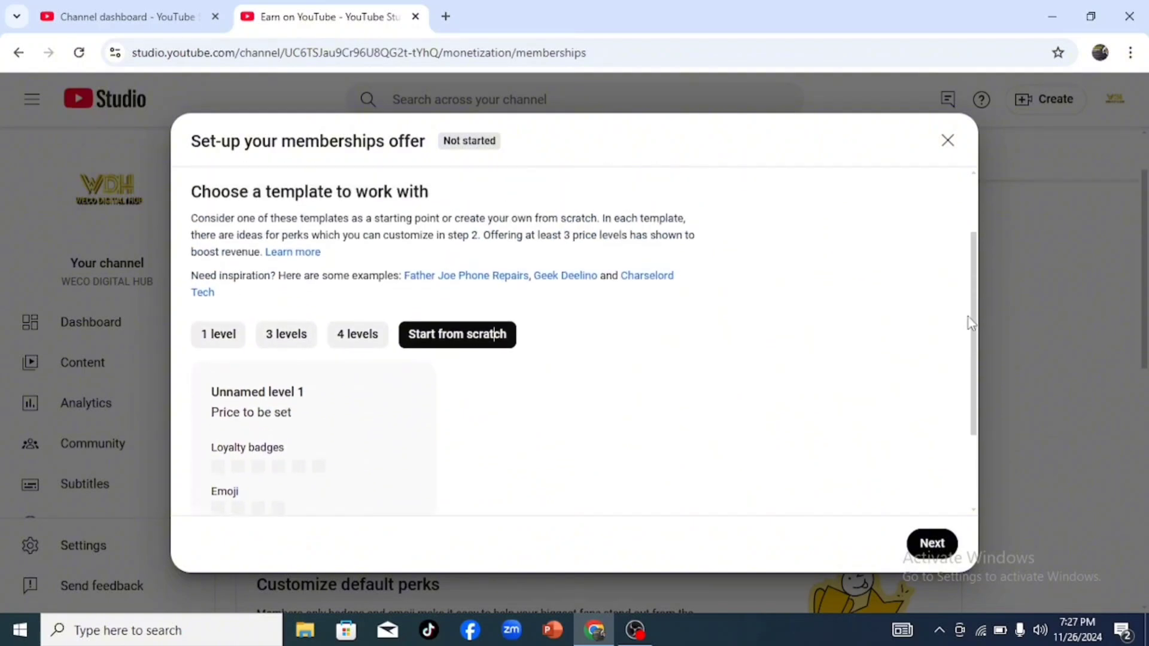
Step: Choose the 3 levels template for the memberships offer and proceed to customizing it
{"action": "left_click", "coordinate": [285, 344]}
{"action": "left_click", "coordinate": [286, 344]}
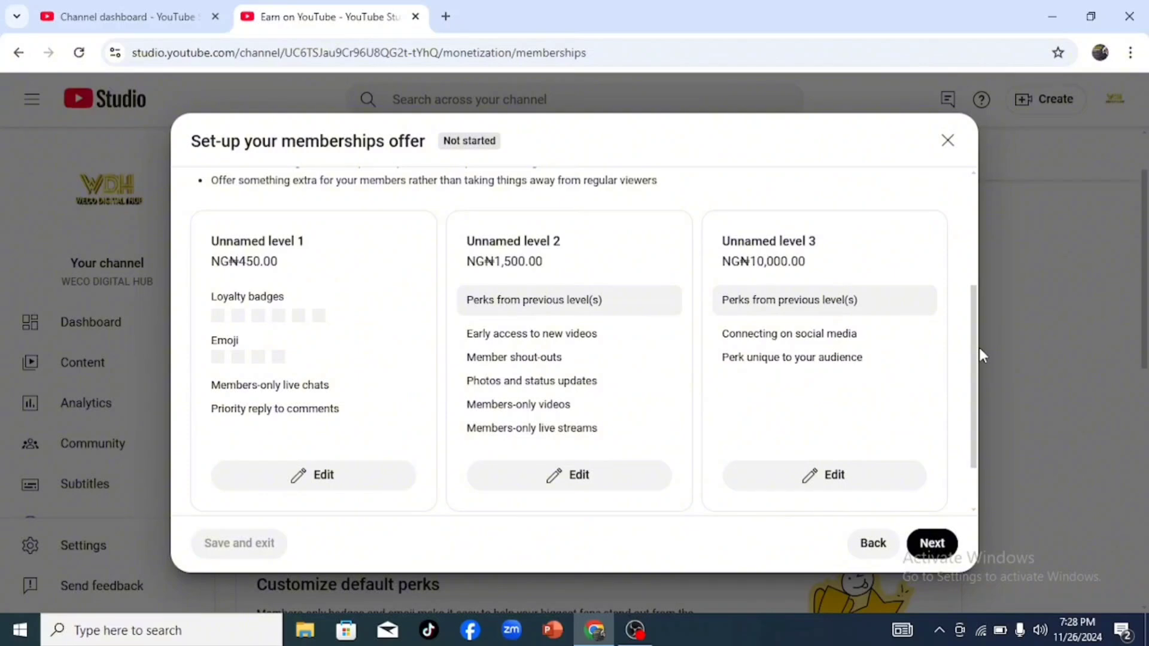
Step: Name the first membership level "weco community" and the second level "weco stars", saving both with their suggested prices and perks
{"action": "left_click", "coordinate": [337, 477]}
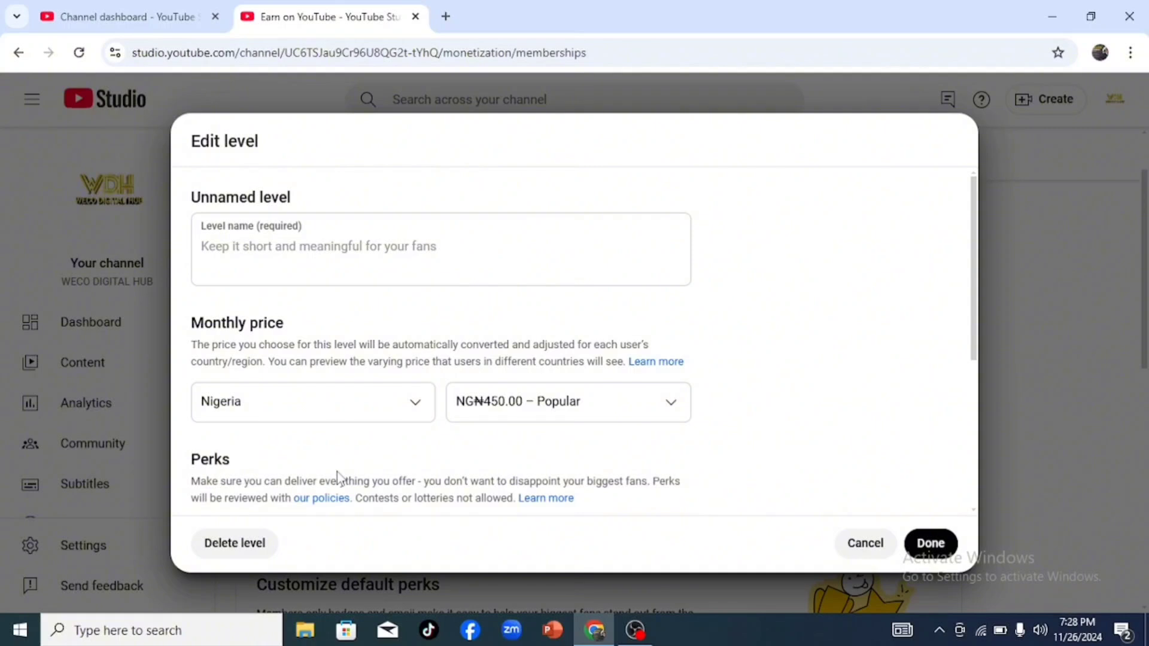
{"action": "left_click", "coordinate": [237, 246]}
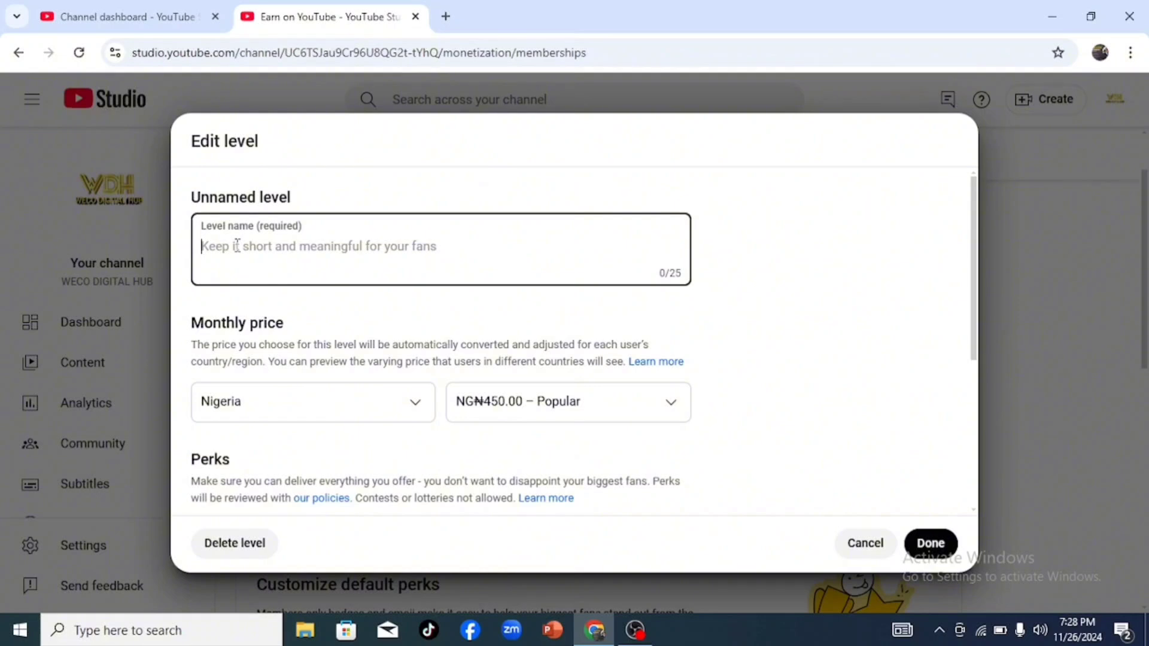
{"action": "type", "text": "weco community"}
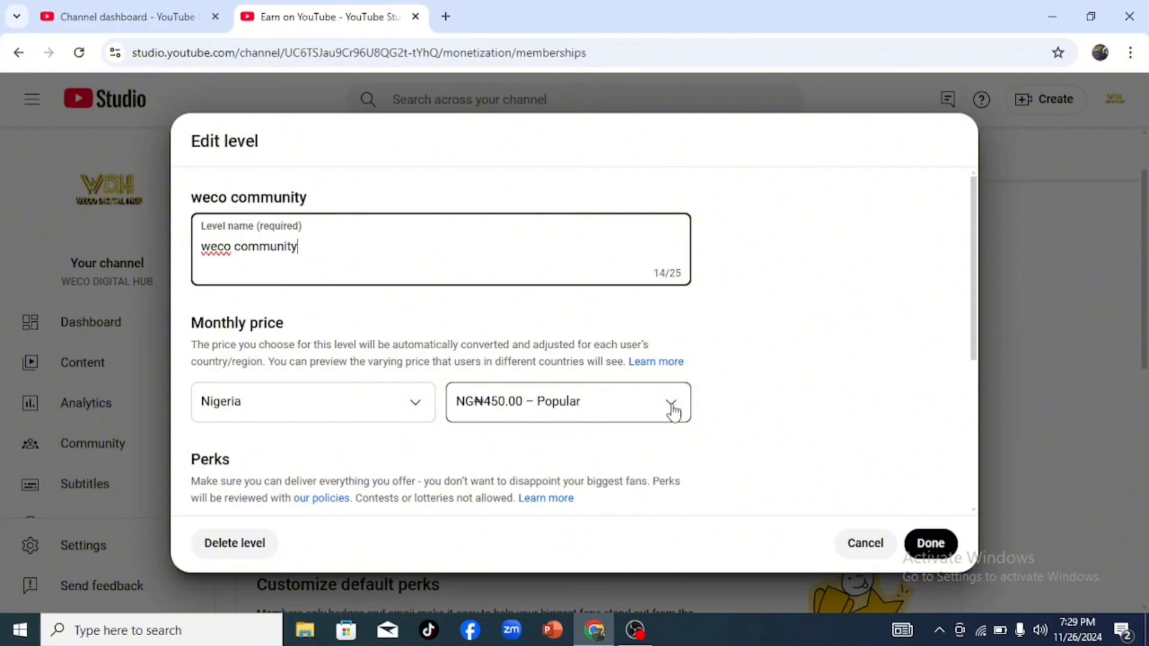
{"action": "left_click", "coordinate": [974, 322]}
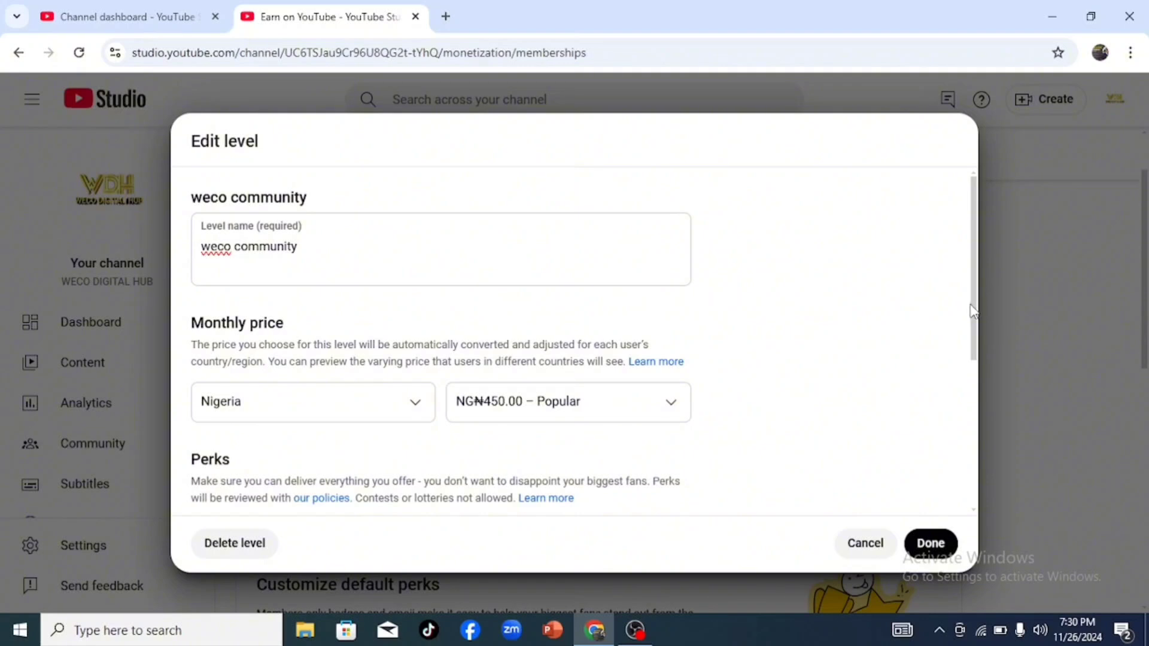
{"action": "left_click_drag", "start_coordinate": [975, 276], "coordinate": [976, 419]}
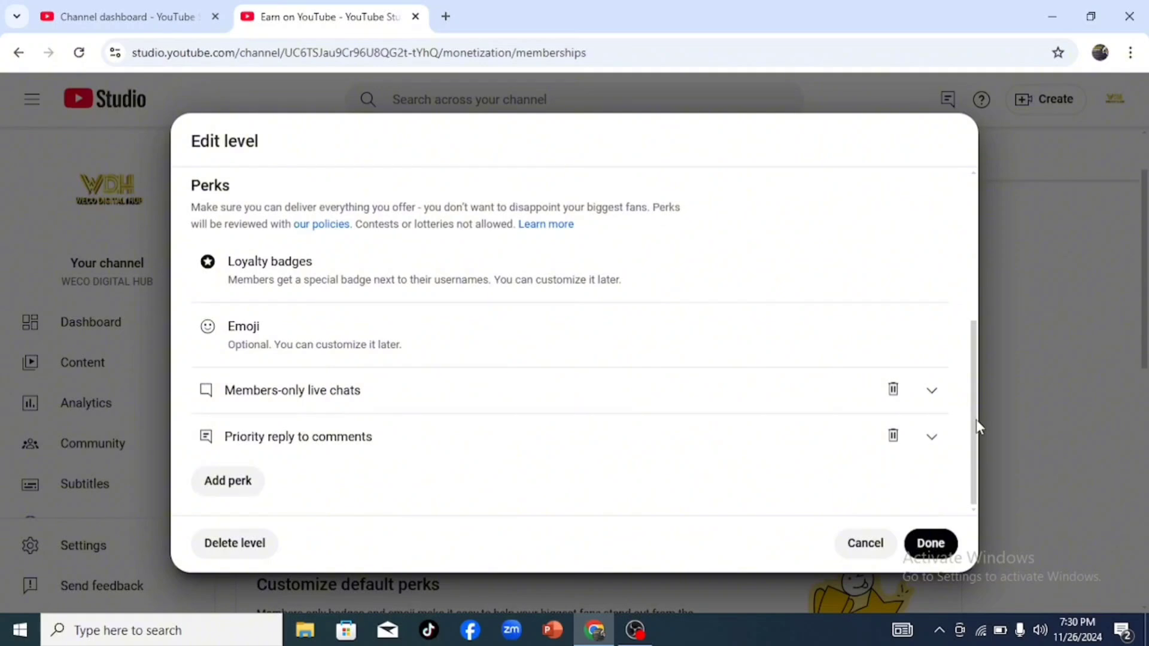
{"action": "left_click", "coordinate": [931, 543]}
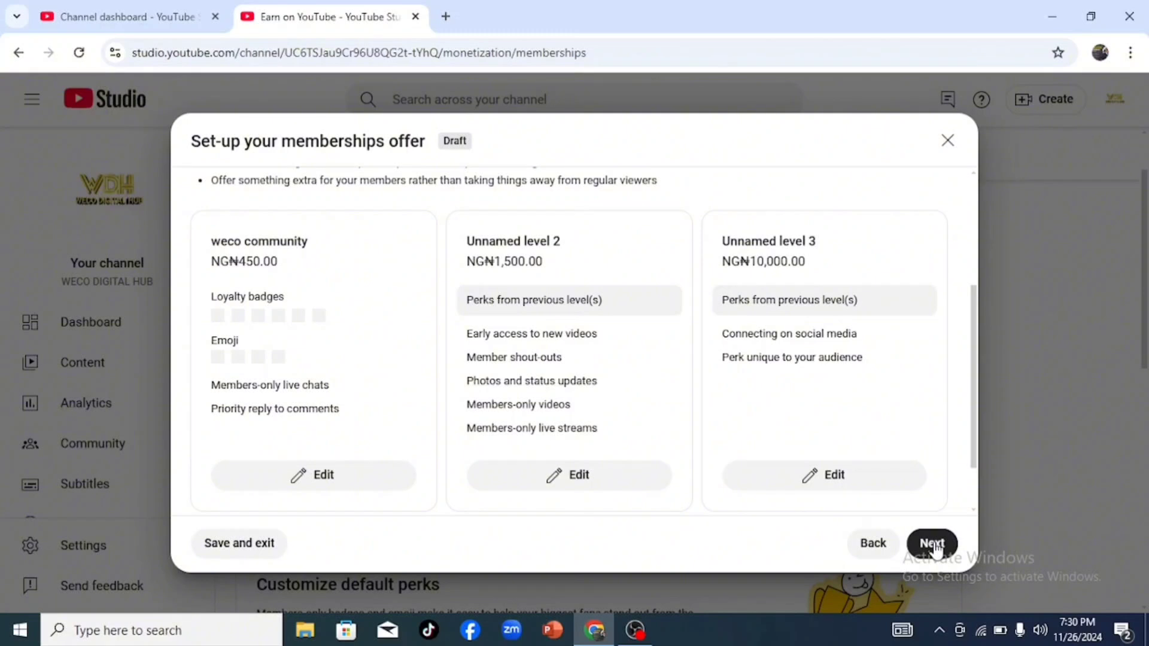
{"action": "left_click", "coordinate": [589, 478]}
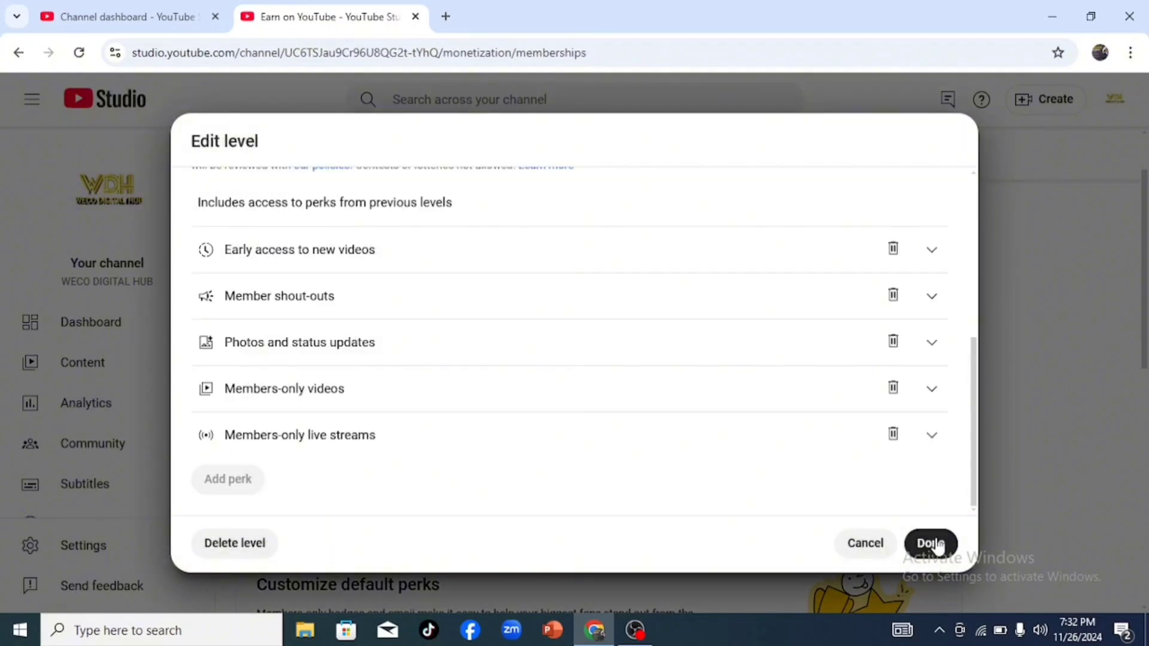
{"action": "left_click", "coordinate": [936, 544]}
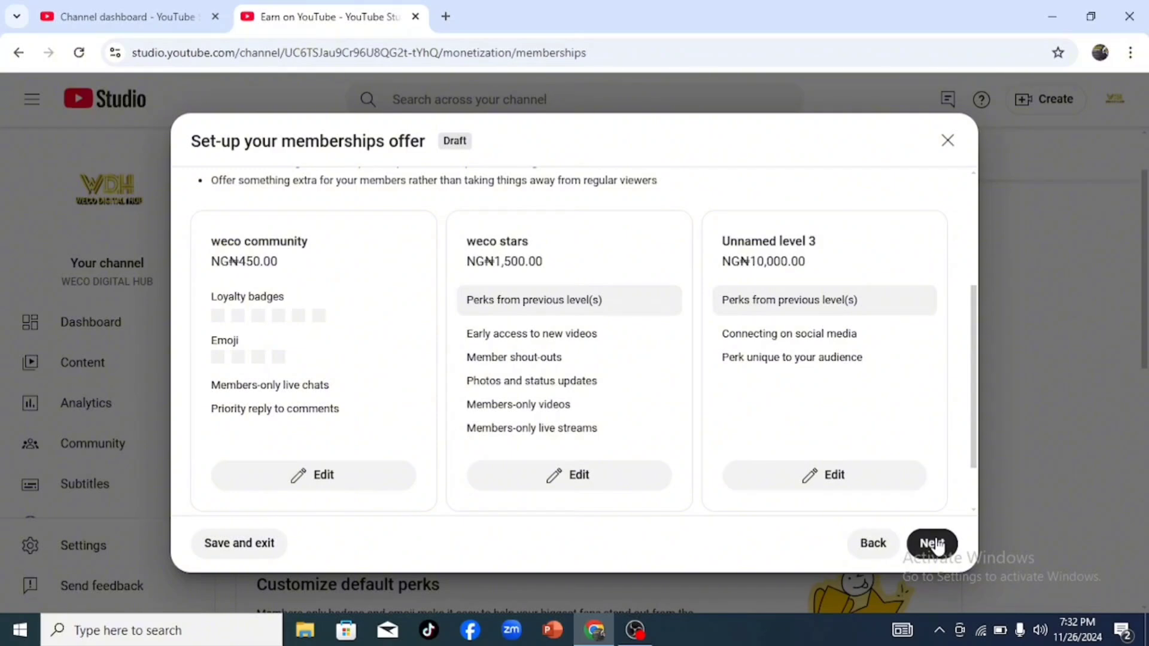
Step: Set up the third level as "weco super stars club" at NG₦3,000.00 with Connecting on social media, Discounted merchandise and Members-only polls perks
{"action": "left_click", "coordinate": [832, 480]}
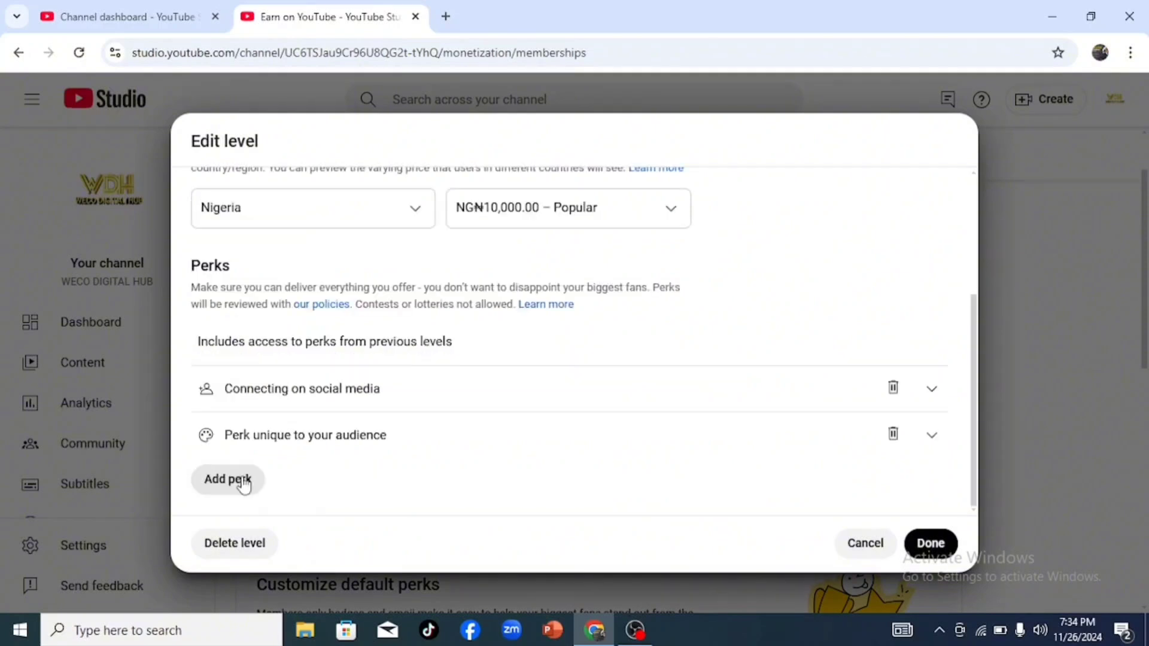
{"action": "left_click", "coordinate": [242, 481]}
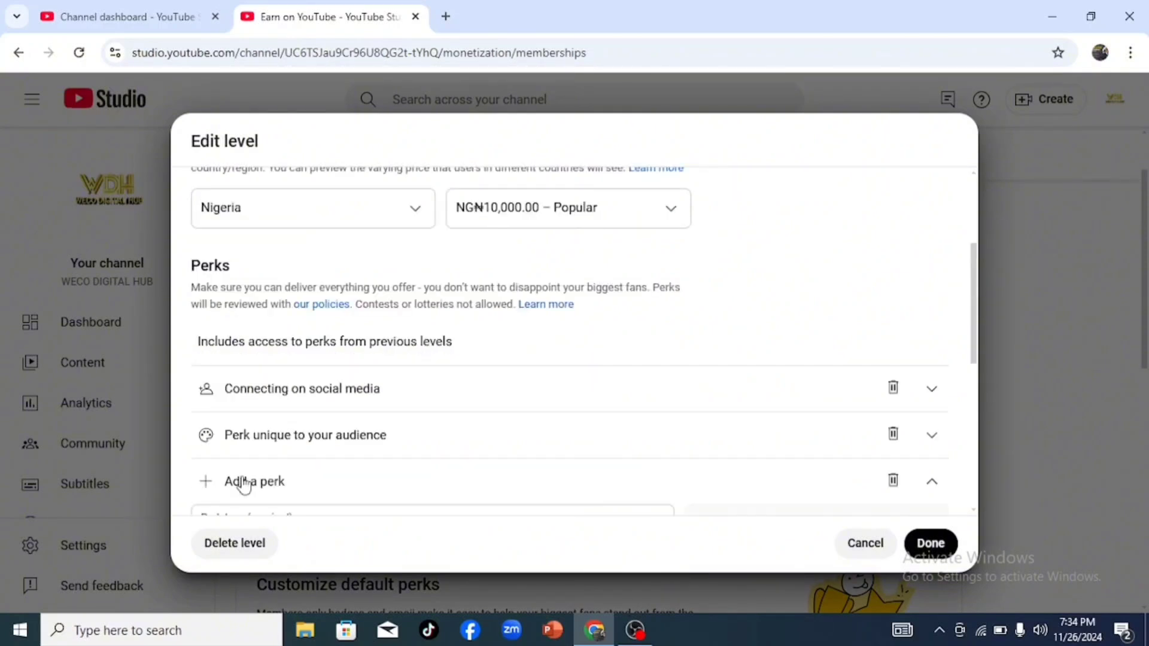
{"action": "left_click_drag", "start_coordinate": [974, 324], "coordinate": [989, 430]}
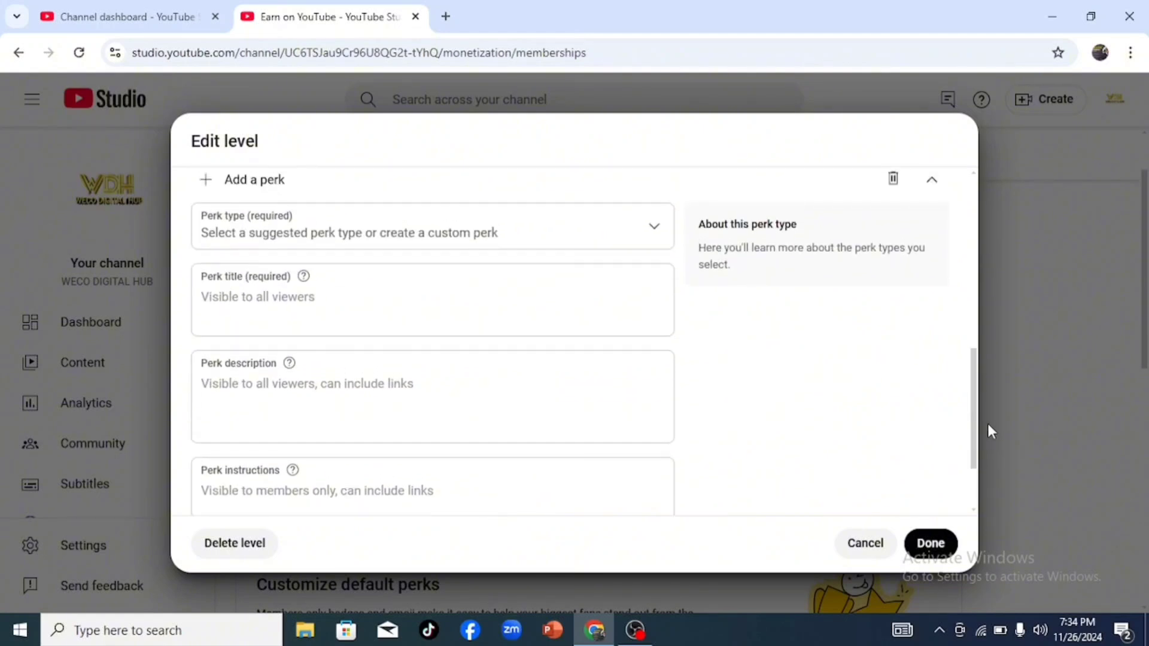
{"action": "scroll", "coordinate": [528, 313], "scroll_direction": "up", "scroll_amount": 1}
{"action": "left_click", "coordinate": [529, 313]}
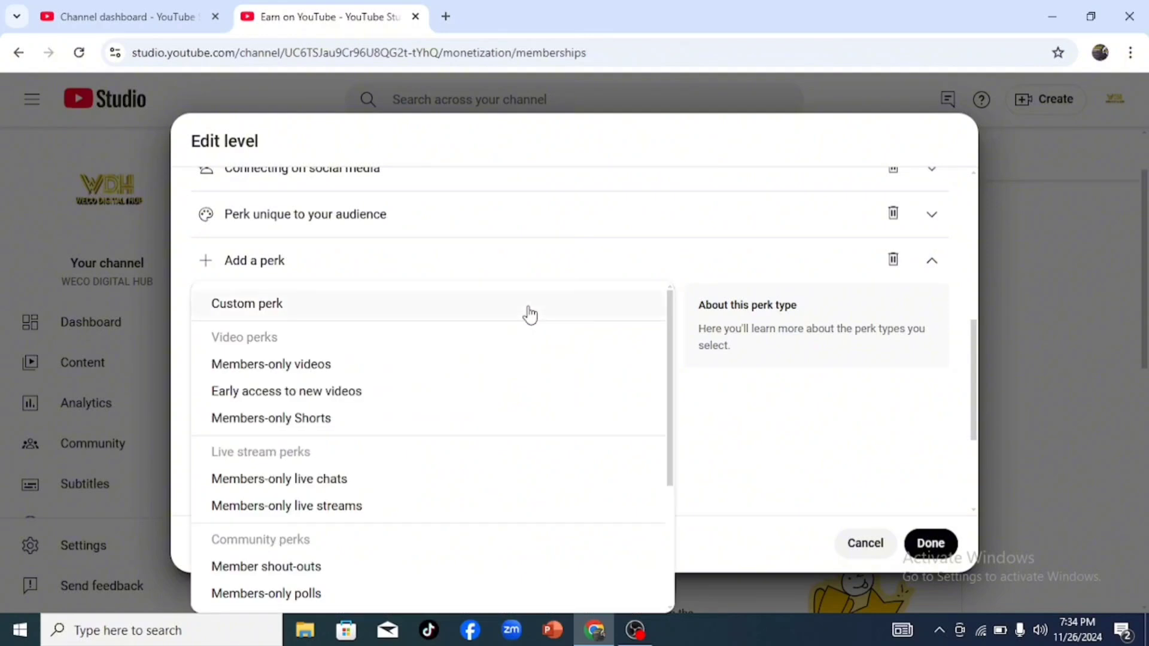
{"action": "scroll", "coordinate": [307, 589], "scroll_direction": "down", "scroll_amount": 3}
{"action": "left_click", "coordinate": [308, 587]}
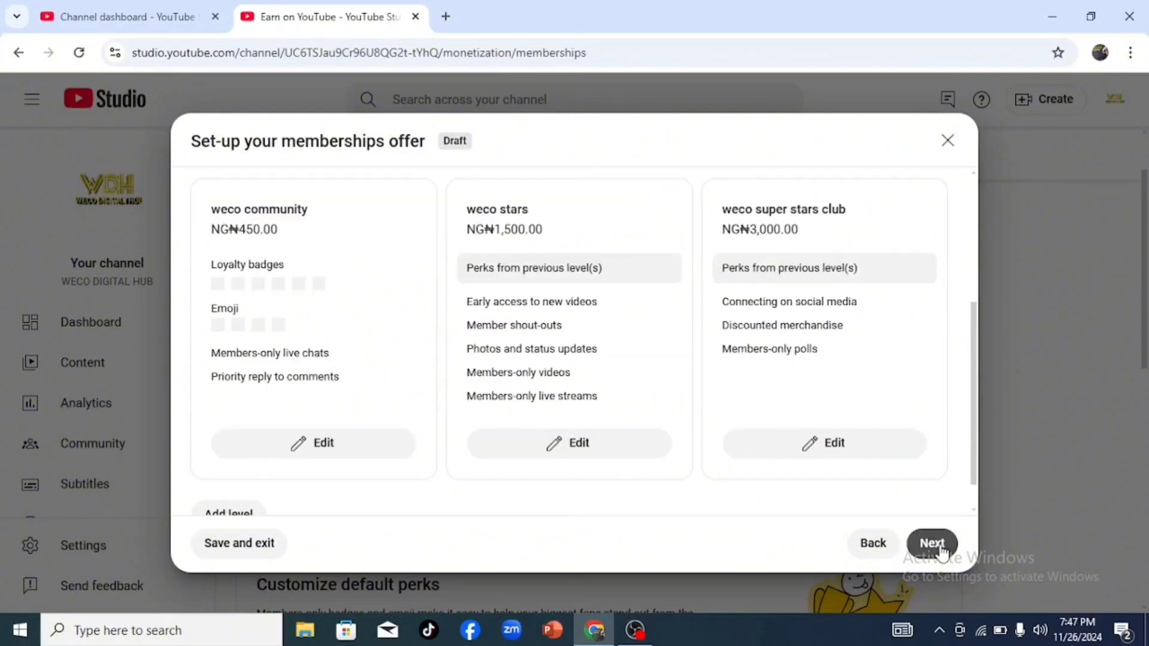
Step: Submit the memberships offer for review, accepting the price-change restriction and the policy compliance statement
{"action": "left_click", "coordinate": [934, 545]}
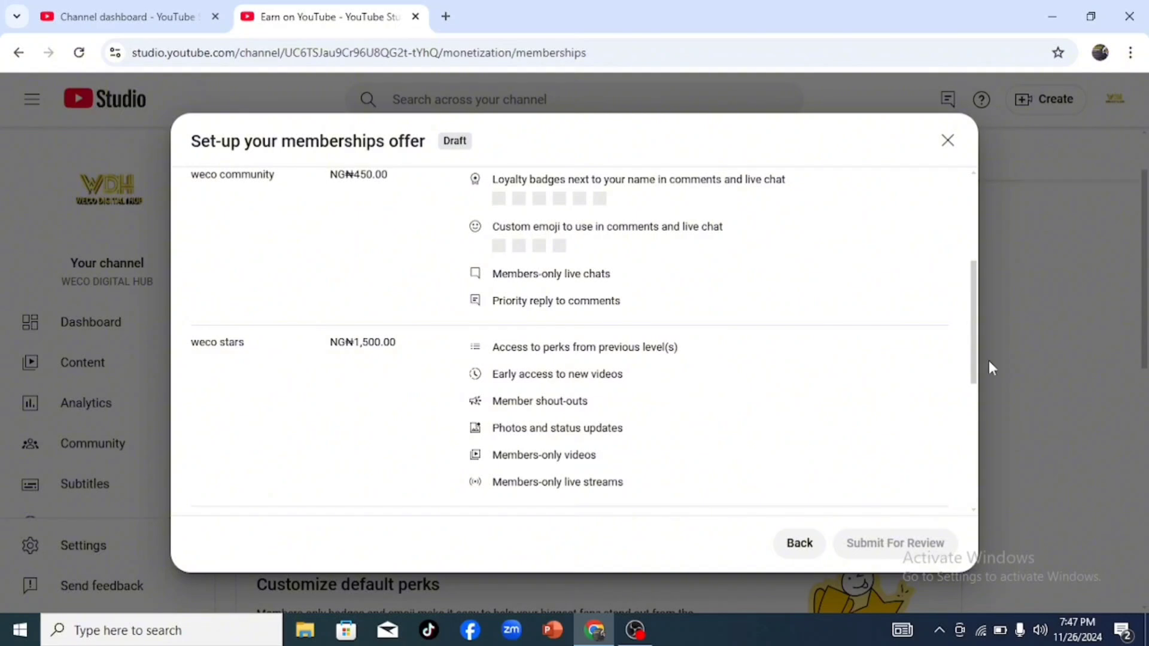
{"action": "scroll", "coordinate": [985, 360], "scroll_direction": "down", "scroll_amount": 5}
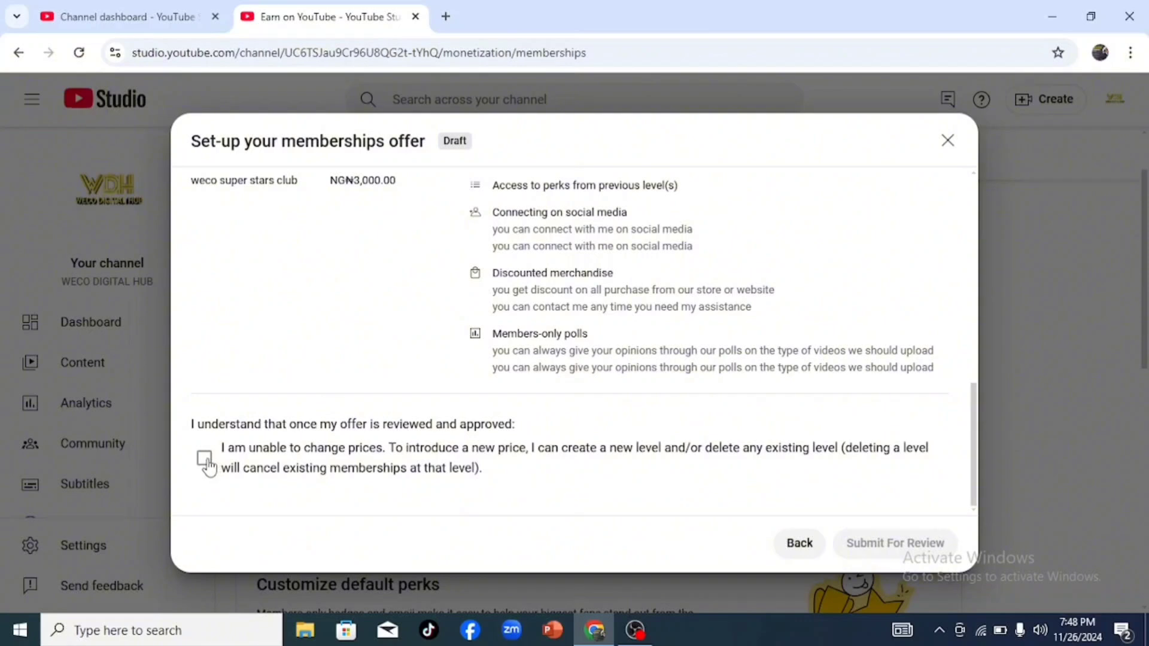
{"action": "left_click", "coordinate": [205, 461]}
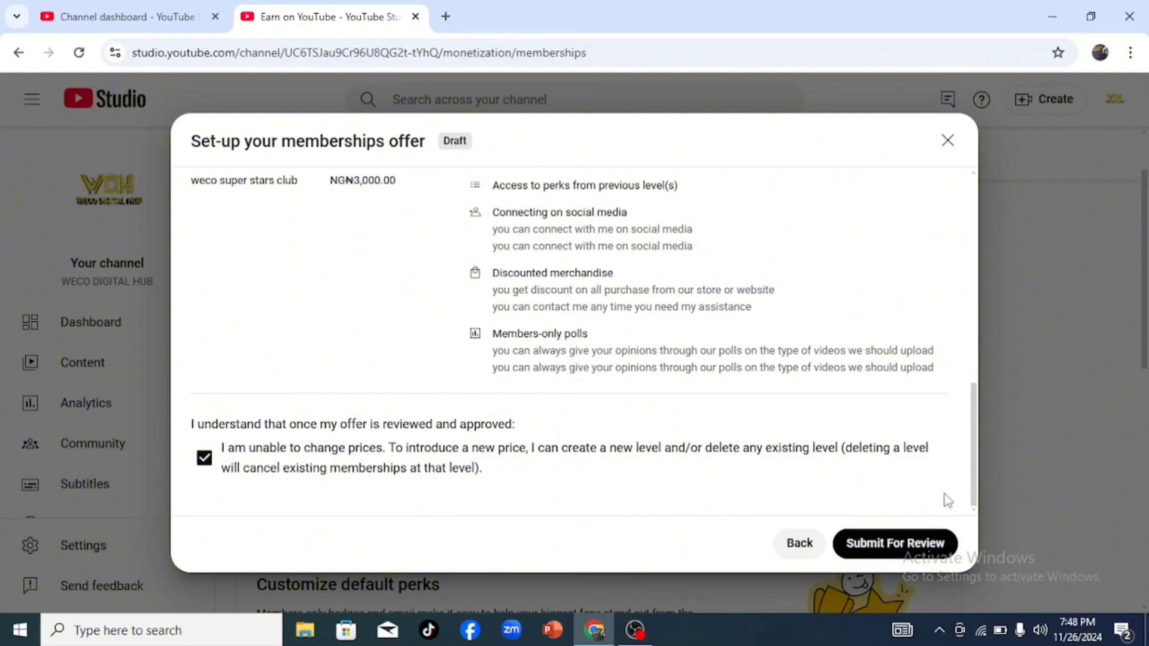
{"action": "left_click", "coordinate": [906, 545]}
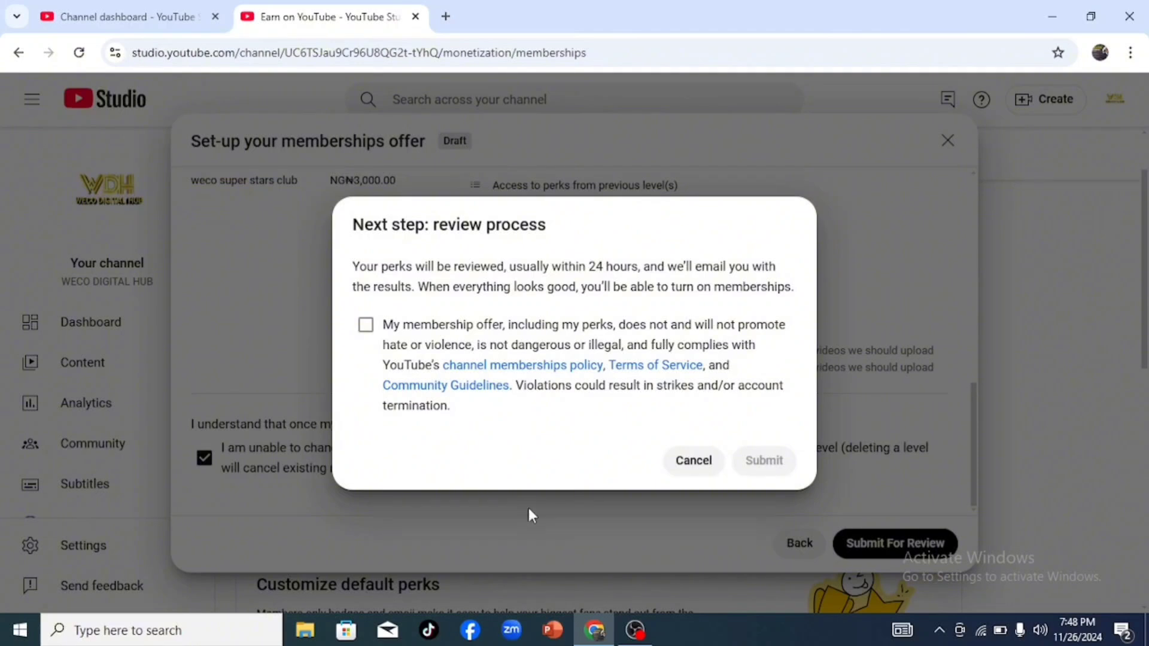
{"action": "left_click", "coordinate": [366, 326]}
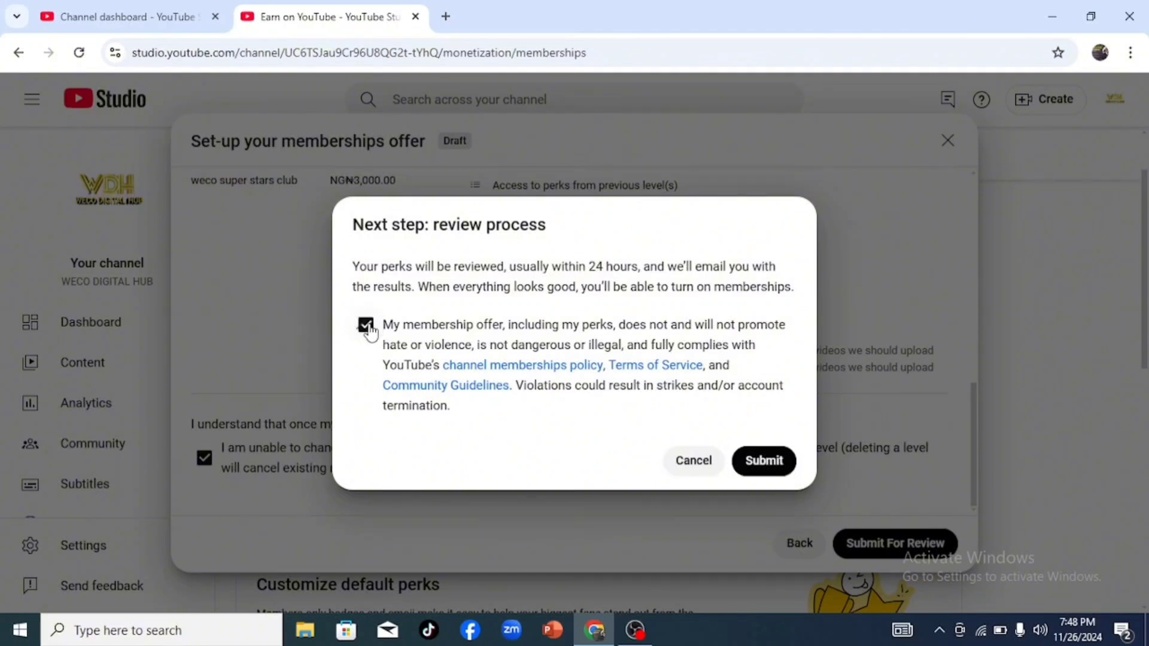
{"action": "left_click", "coordinate": [766, 461]}
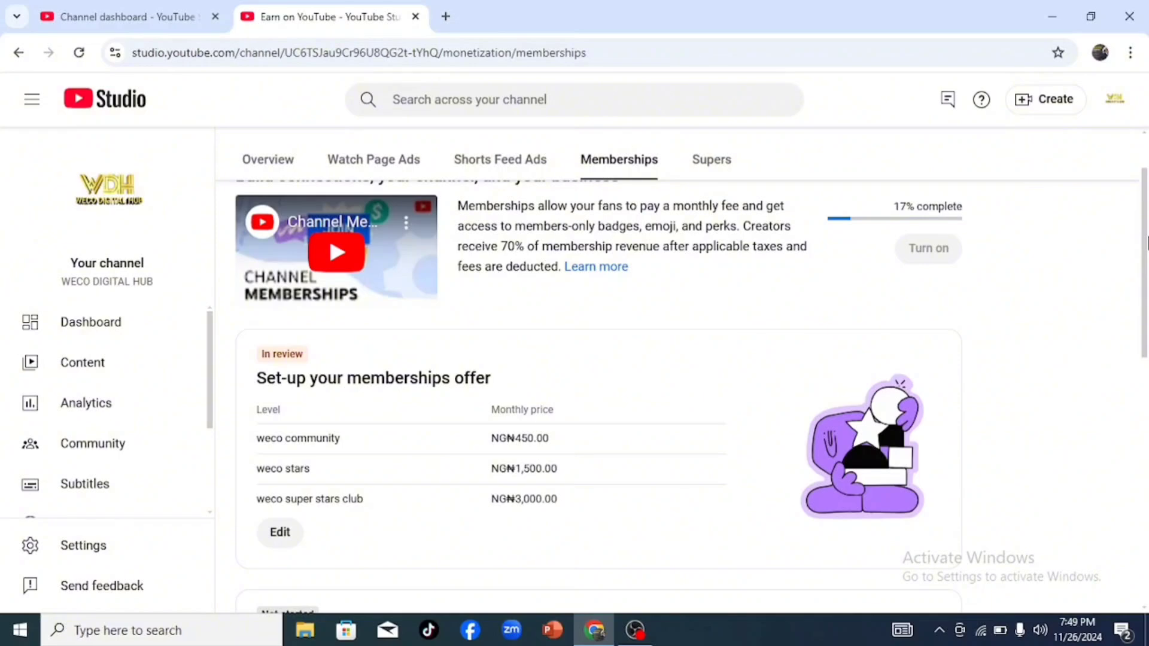
Step: Start customizing the default perks and choose the generic YouTube badges for members
{"action": "scroll", "coordinate": [1146, 242], "scroll_direction": "down", "scroll_amount": 2}
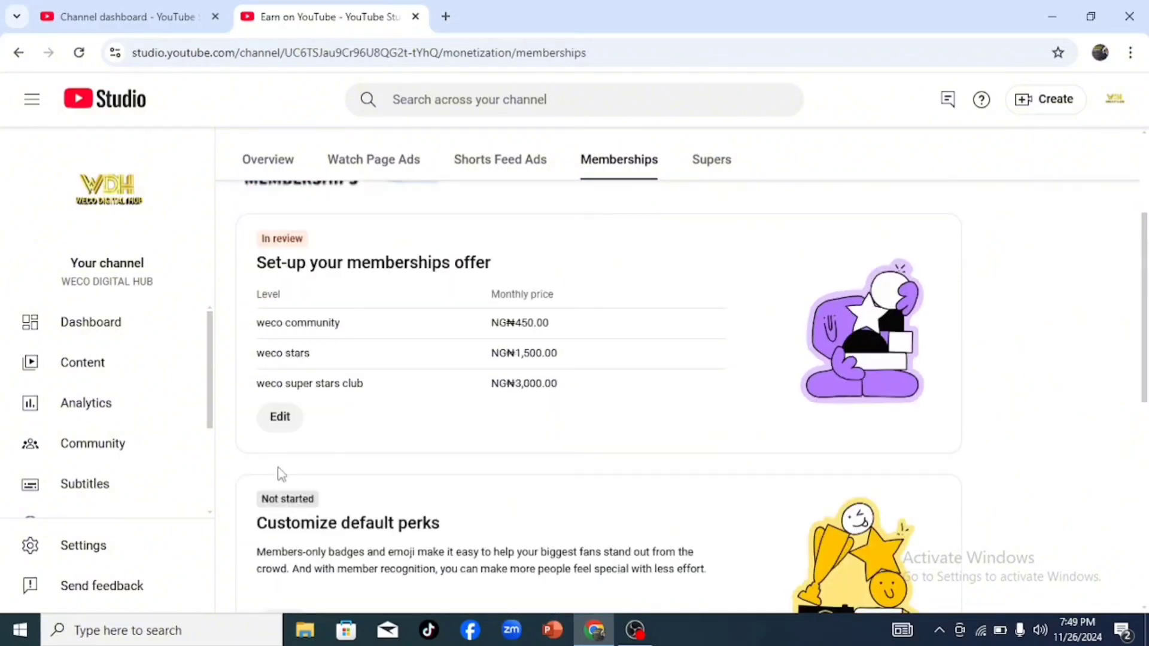
{"action": "scroll", "coordinate": [1145, 365], "scroll_direction": "down", "scroll_amount": 2}
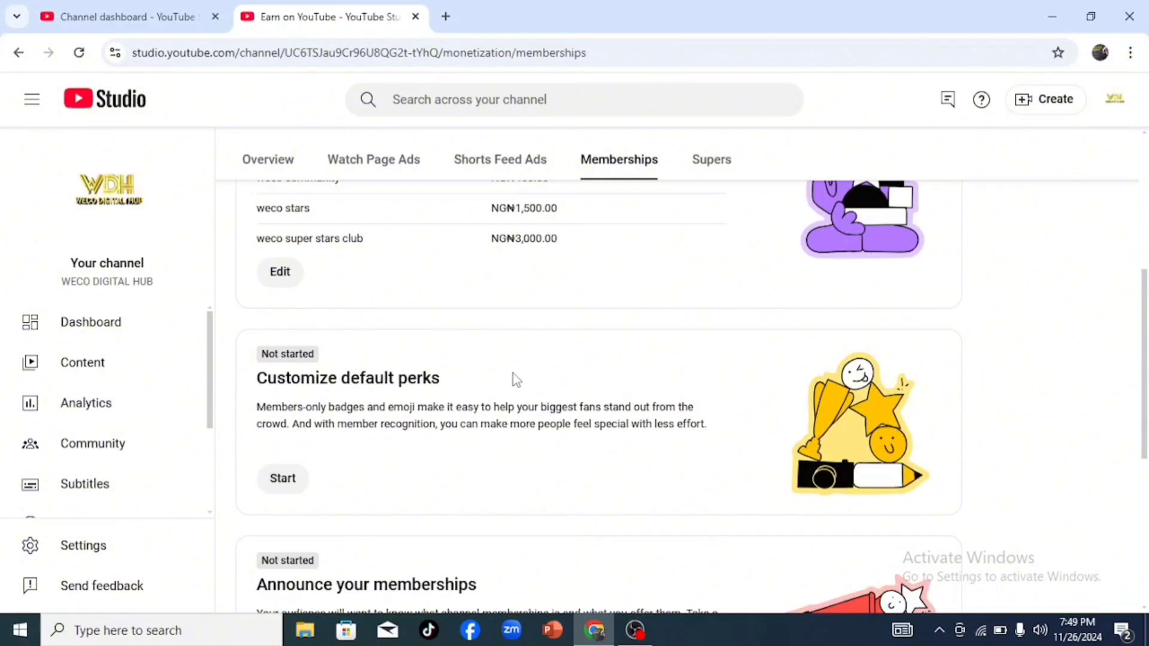
{"action": "scroll", "coordinate": [1146, 365], "scroll_direction": "down", "scroll_amount": 1}
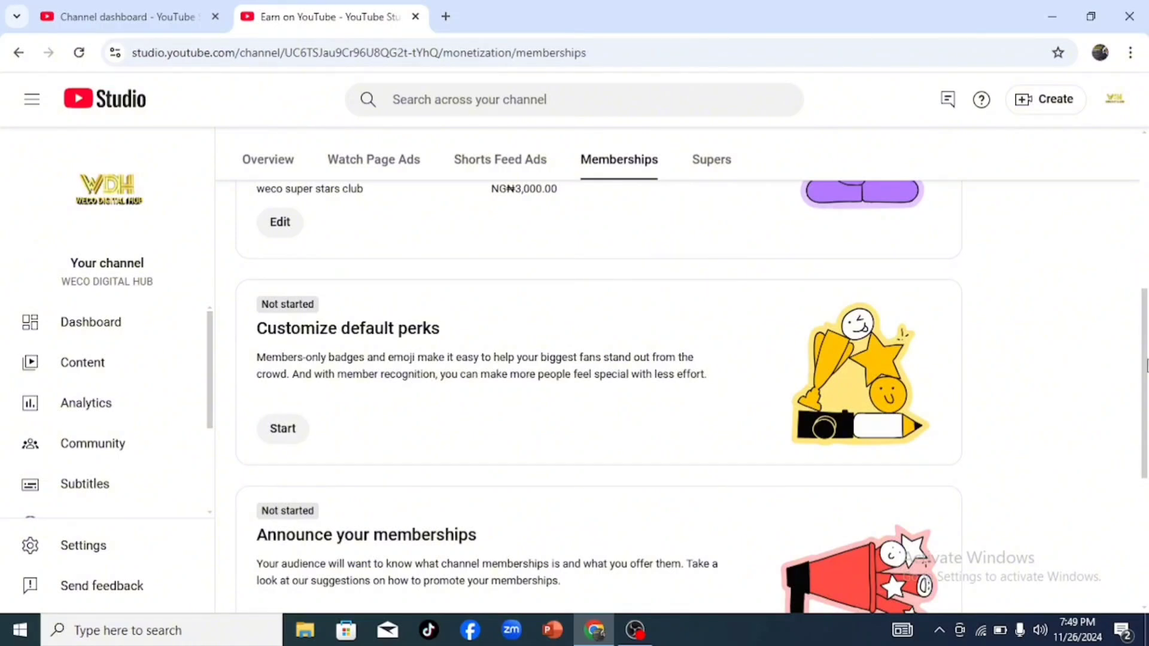
{"action": "scroll", "coordinate": [1146, 365], "scroll_direction": "down", "scroll_amount": 1}
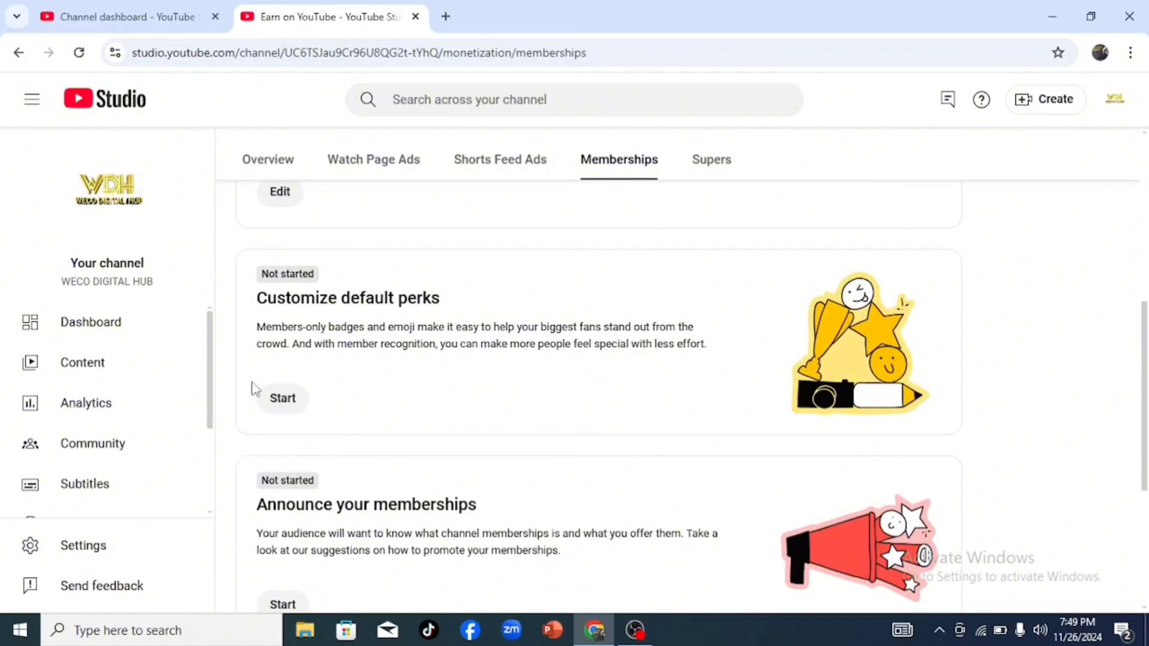
{"action": "left_click", "coordinate": [292, 408]}
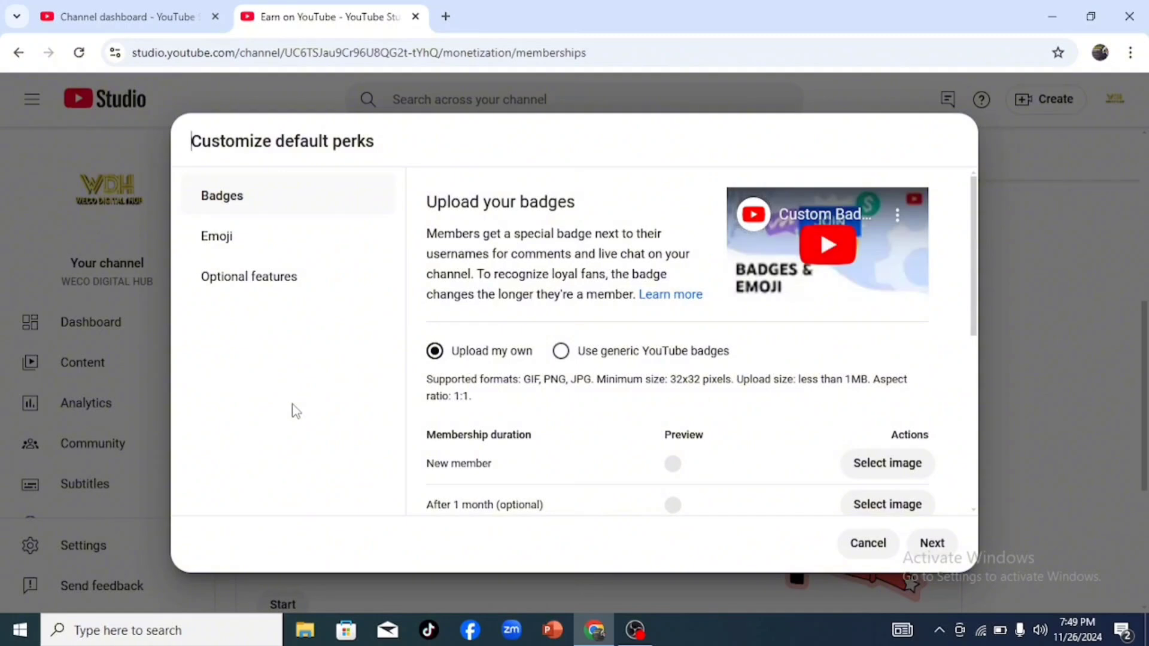
{"action": "left_click", "coordinate": [562, 352]}
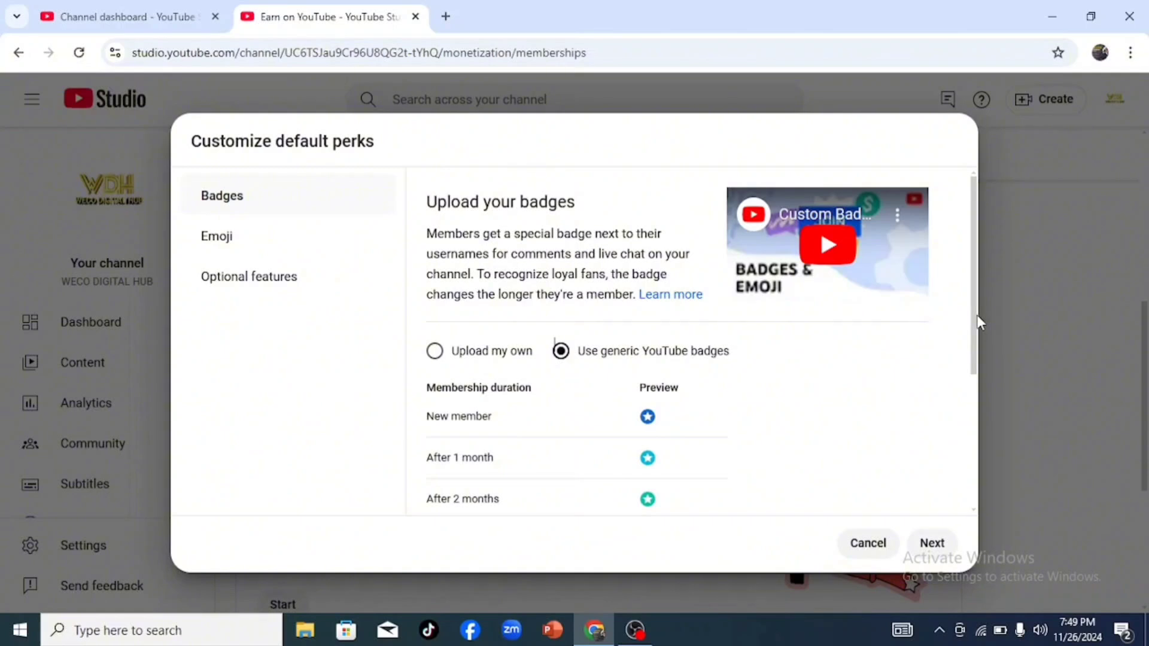
{"action": "left_click_drag", "start_coordinate": [978, 323], "coordinate": [936, 546]}
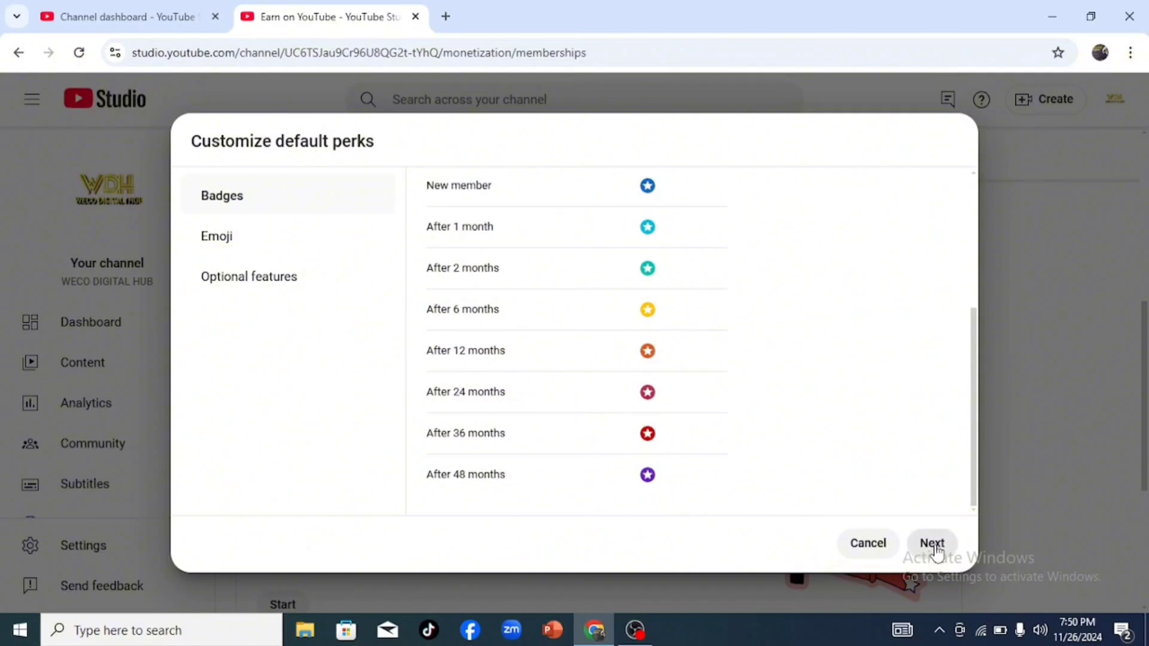
{"action": "left_click", "coordinate": [931, 544]}
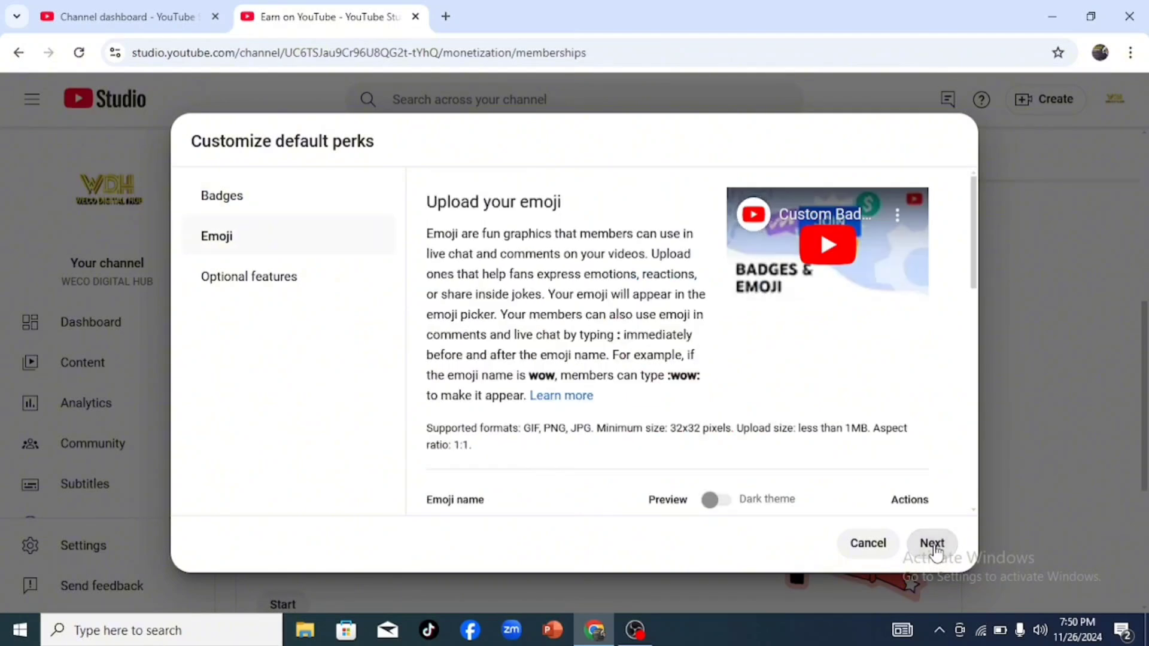
Step: Add four custom emoji using the dark theme preview, enable a unique family name, and save the default perks
{"action": "left_click_drag", "start_coordinate": [974, 272], "coordinate": [975, 343]}
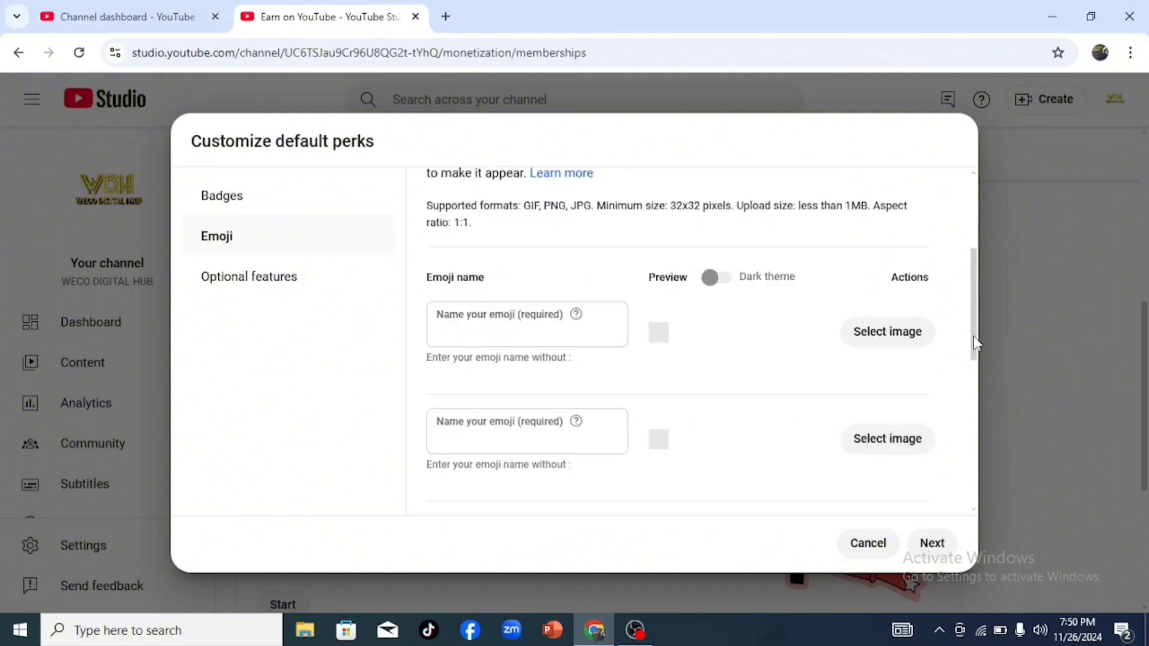
{"action": "left_click", "coordinate": [717, 278]}
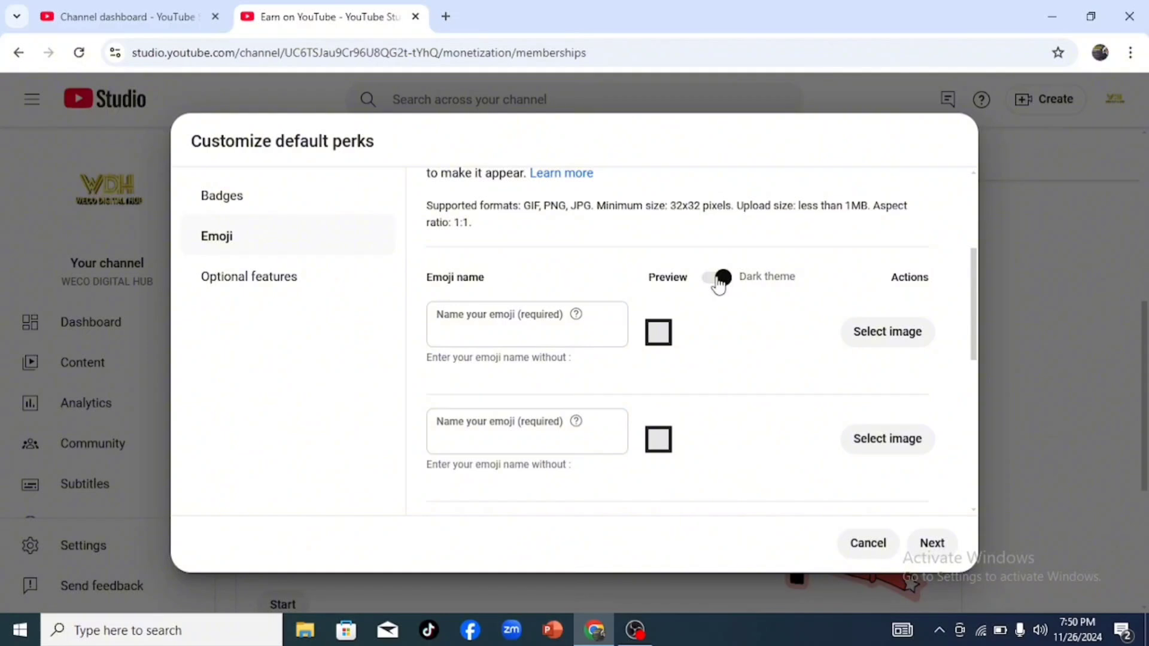
{"action": "left_click", "coordinate": [466, 331]}
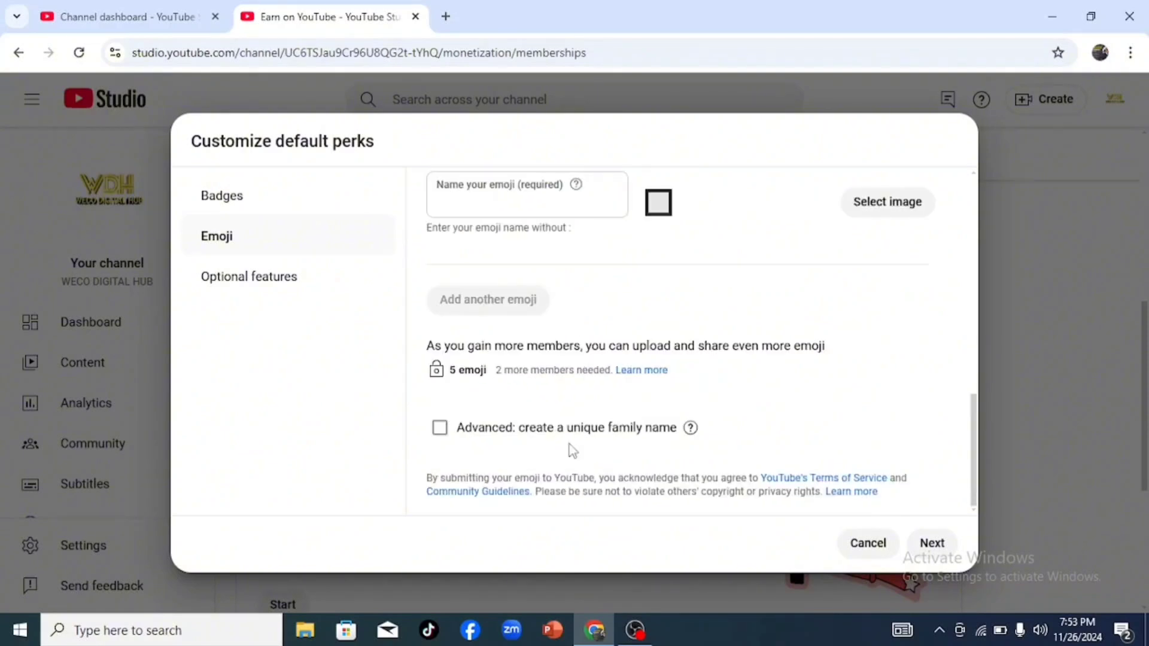
{"action": "left_click", "coordinate": [440, 428]}
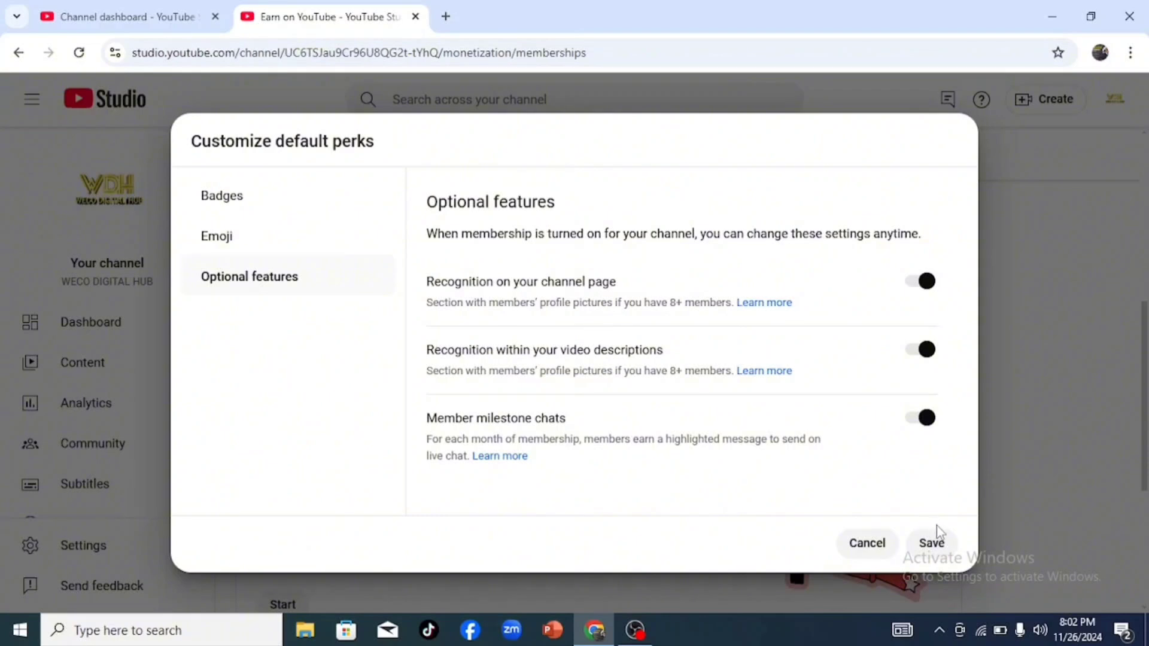
{"action": "left_click", "coordinate": [936, 542]}
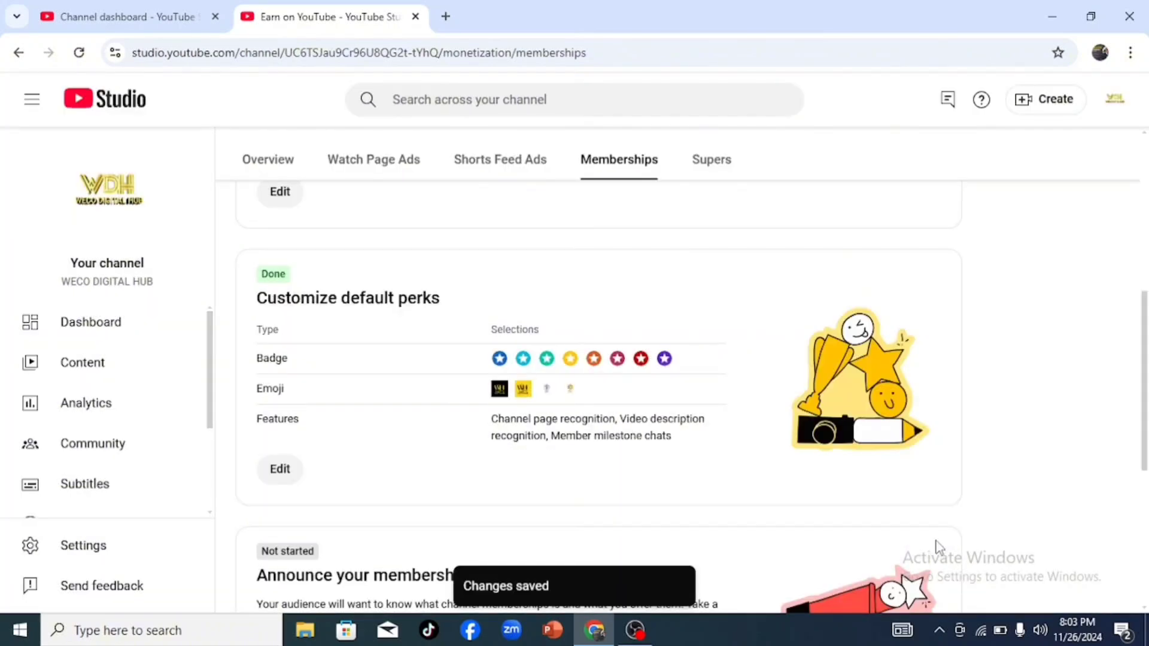
Step: Review the suggestions for announcing the channel memberships and mark the announcement section as done
{"action": "left_click_drag", "start_coordinate": [1144, 314], "coordinate": [1143, 425]}
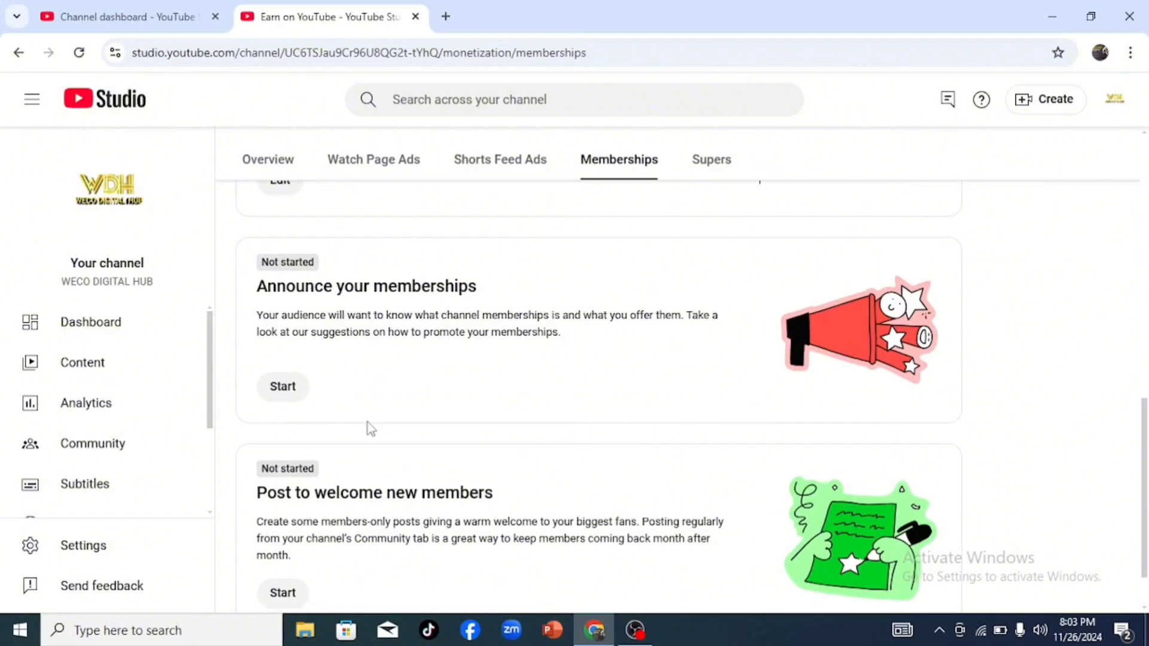
{"action": "left_click", "coordinate": [284, 386]}
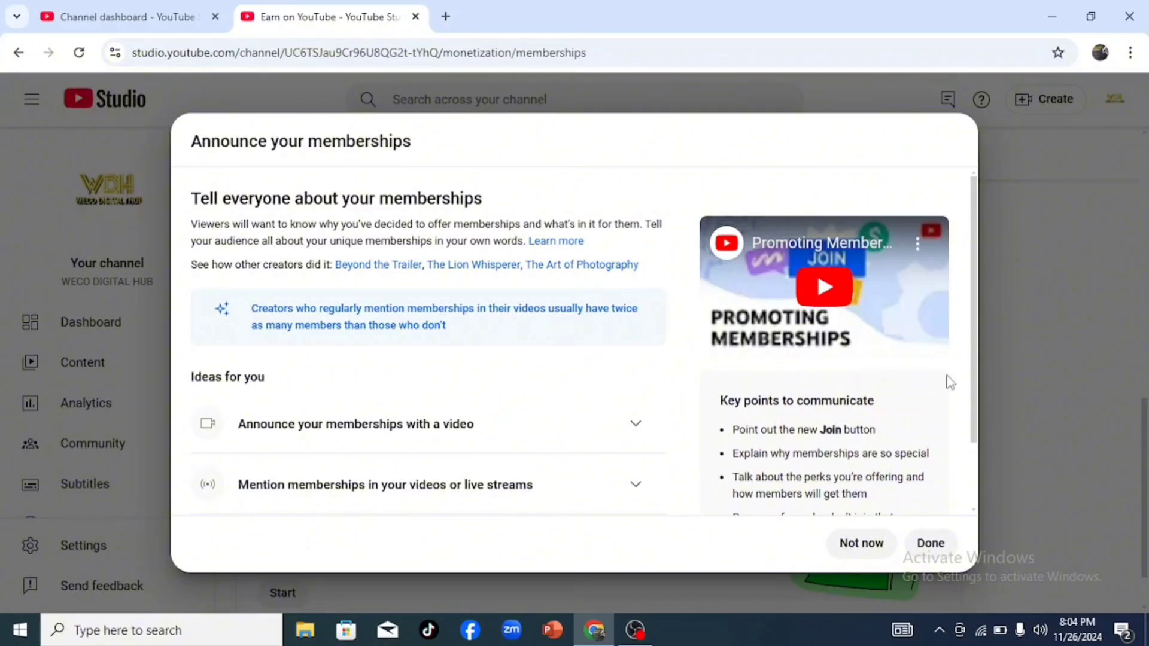
{"action": "left_click_drag", "start_coordinate": [978, 377], "coordinate": [974, 473]}
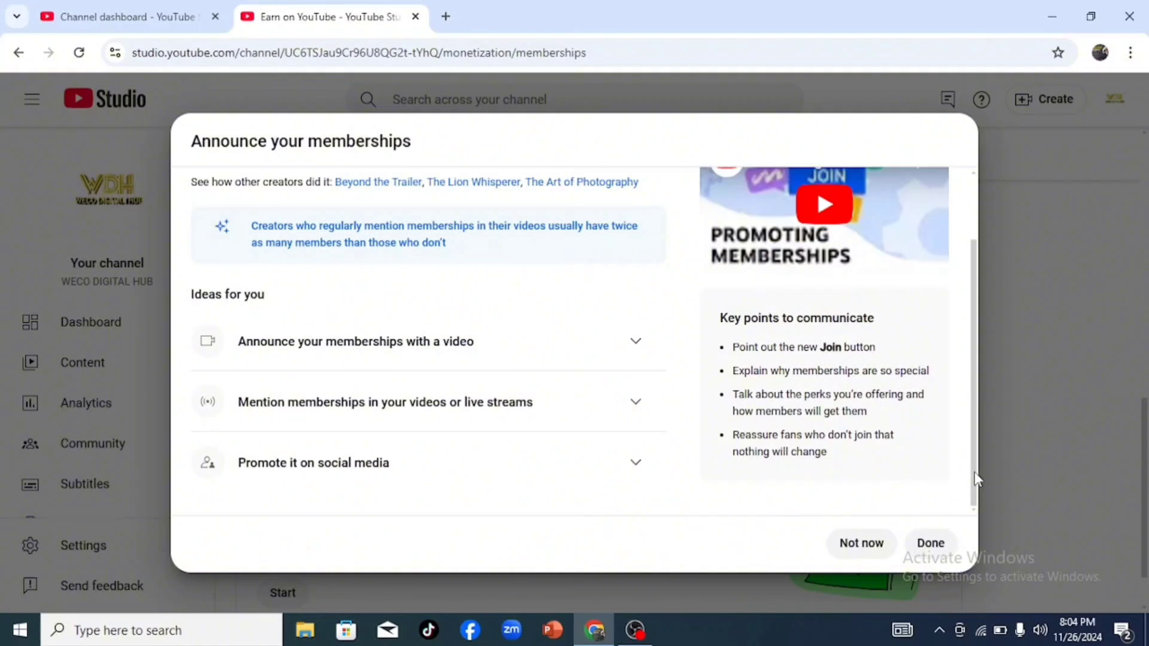
{"action": "left_click", "coordinate": [935, 543]}
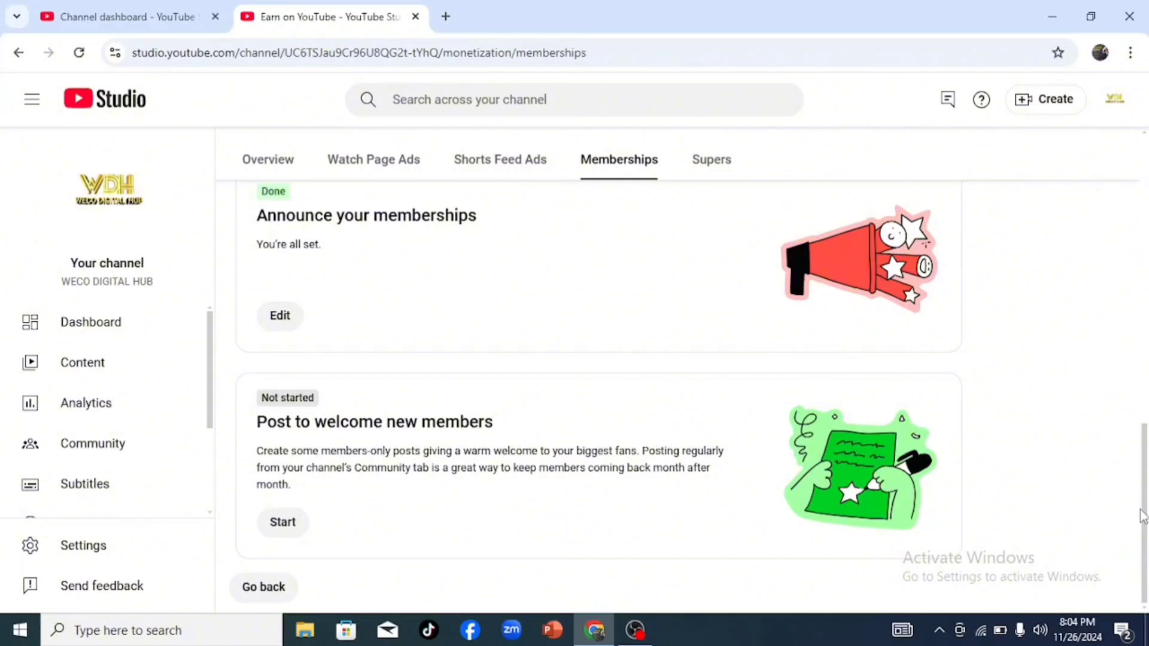
Step: Publish a post for all channel members: "Welcome to my membership space where i connect with you and we can get to know each others as one family"
{"action": "left_click", "coordinate": [283, 529]}
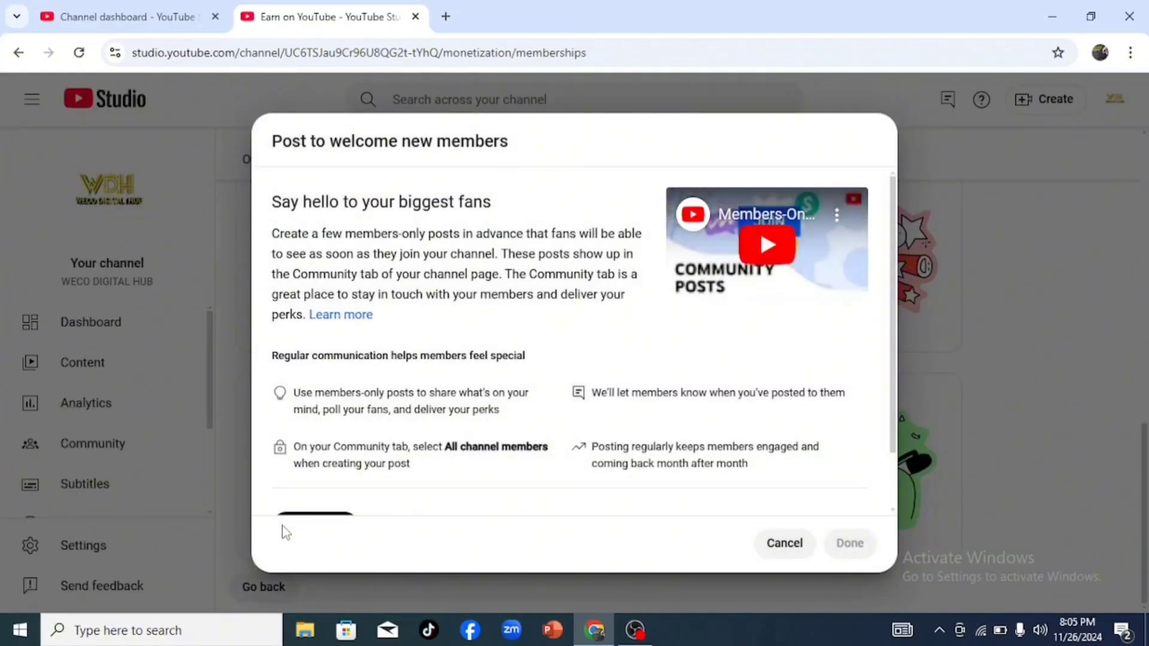
{"action": "scroll", "coordinate": [896, 412], "scroll_direction": "down", "scroll_amount": 2}
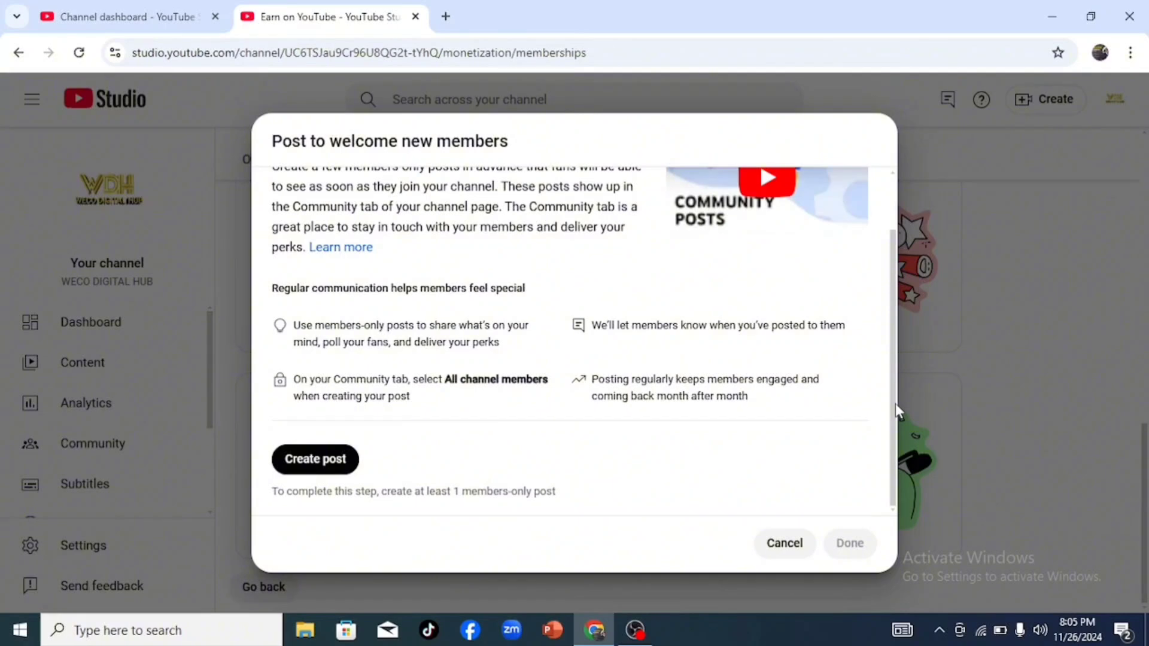
{"action": "left_click", "coordinate": [299, 472]}
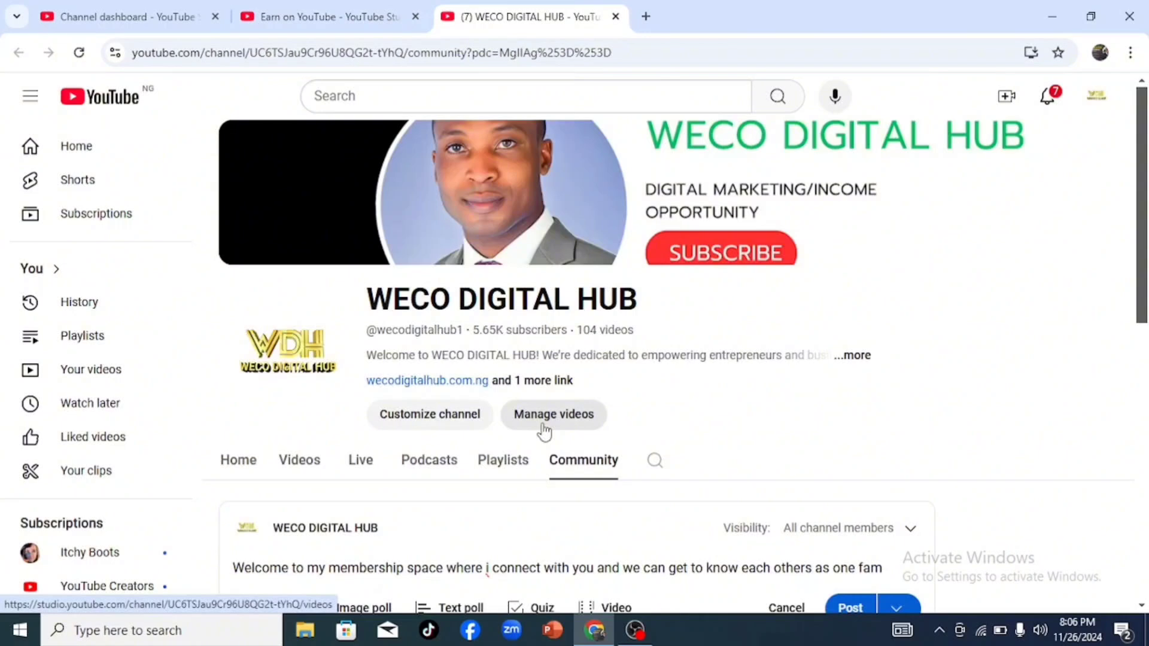
{"action": "type", "text": "i"}
{"action": "type", "text": "ly"}
{"action": "left_click_drag", "start_coordinate": [1143, 283], "coordinate": [1144, 359]}
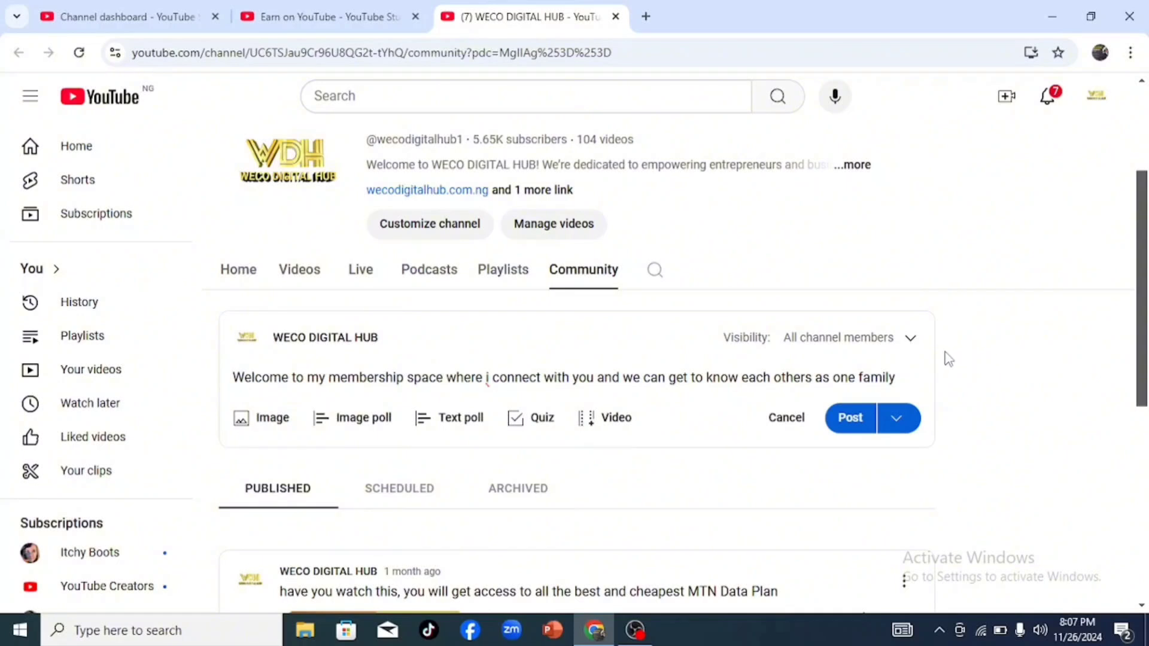
{"action": "left_click", "coordinate": [850, 419]}
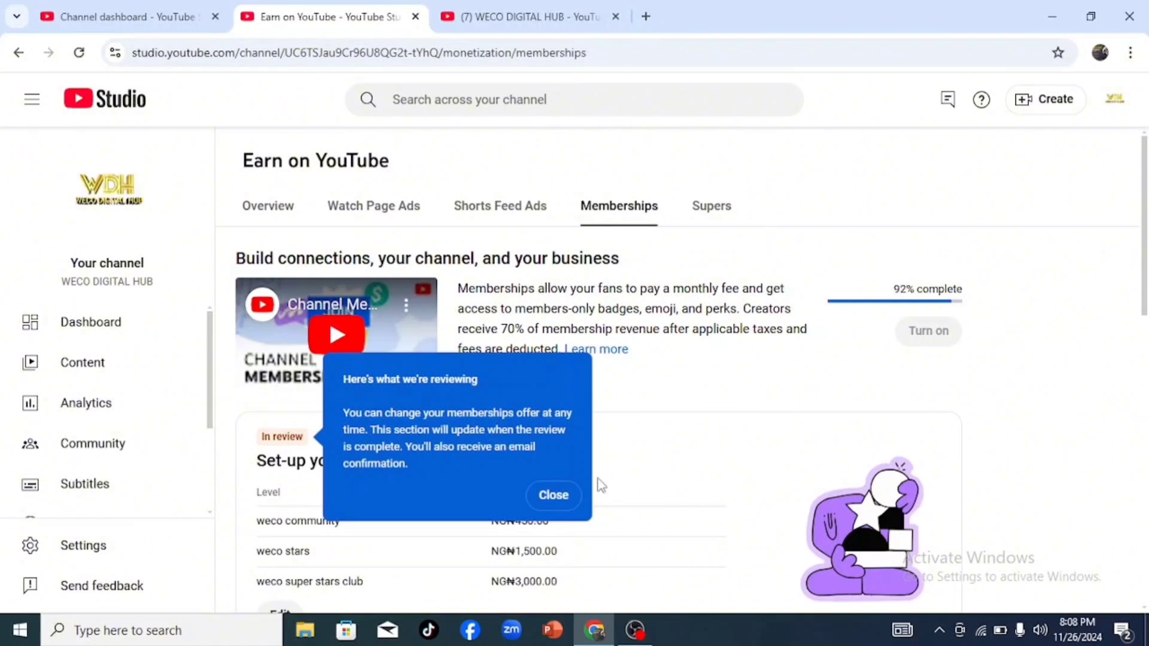
Step: Dismiss the memberships offer review notice and check the status of each memberships setup section
{"action": "left_click", "coordinate": [562, 497]}
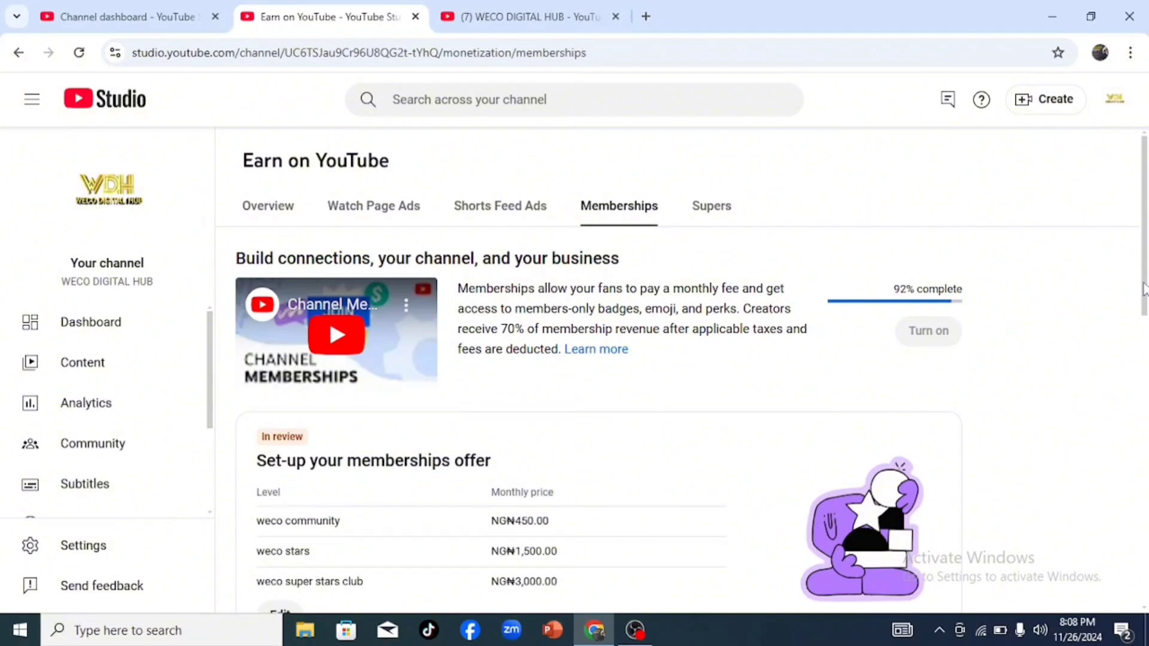
{"action": "left_click_drag", "start_coordinate": [1144, 287], "coordinate": [1142, 600]}
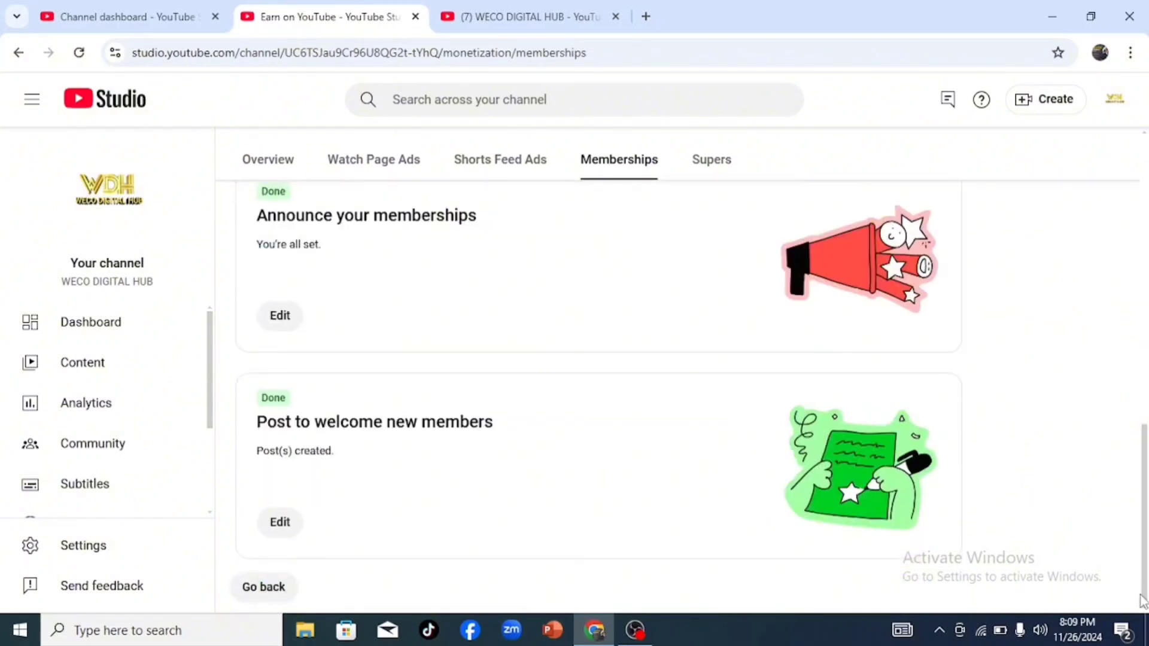
{"action": "left_click_drag", "start_coordinate": [1147, 587], "coordinate": [1147, 293]}
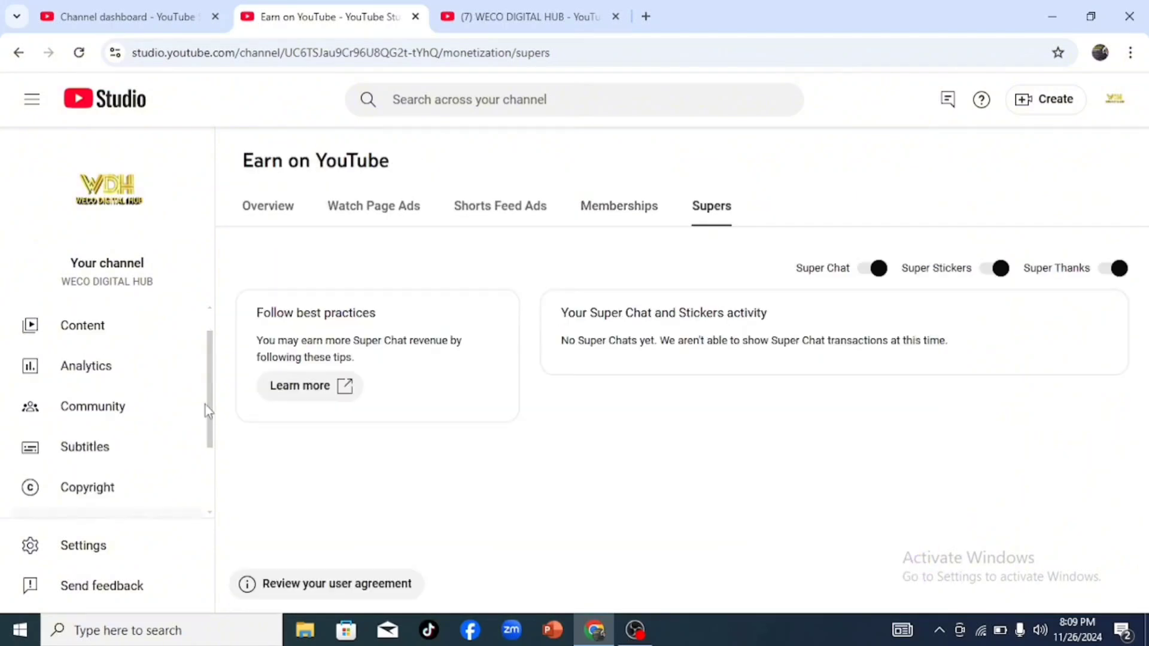
Step: Look over the channel dashboard and check the monetization status of the videos in the channel's content list
{"action": "left_click_drag", "start_coordinate": [208, 405], "coordinate": [227, 297]}
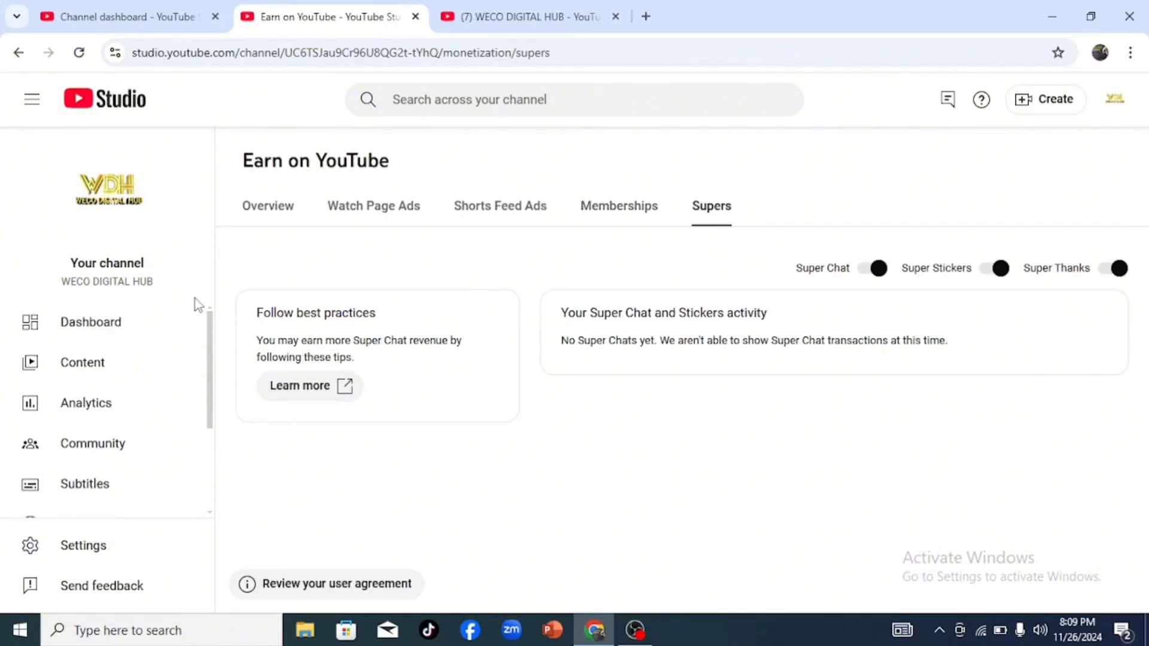
{"action": "left_click", "coordinate": [127, 325]}
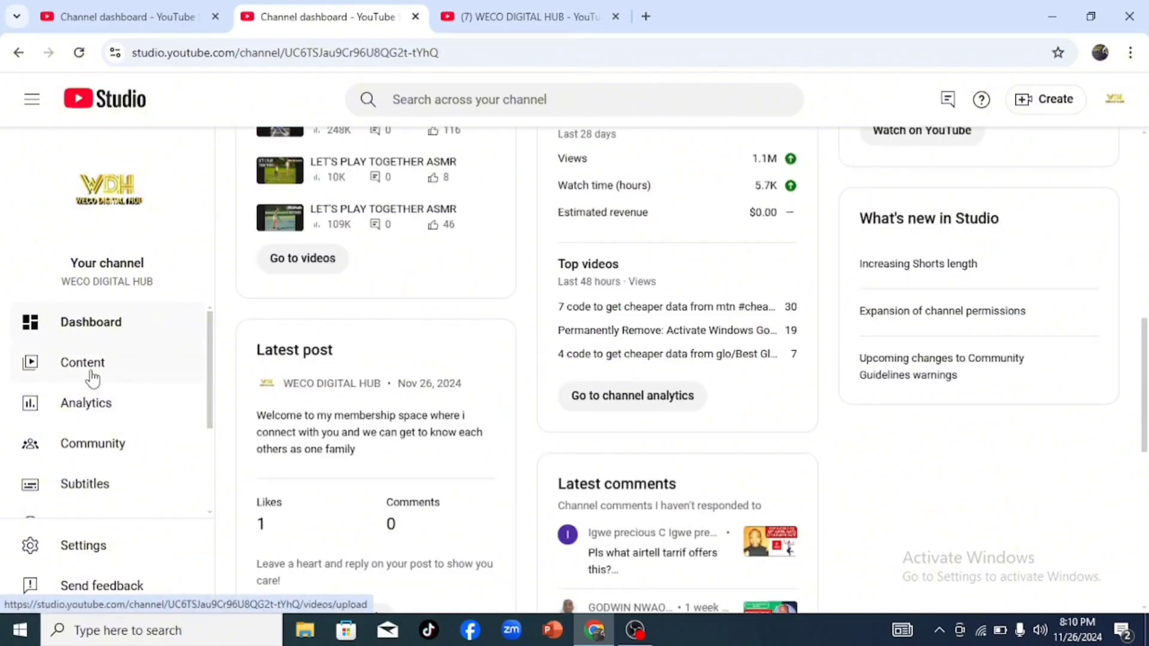
{"action": "left_click", "coordinate": [92, 376]}
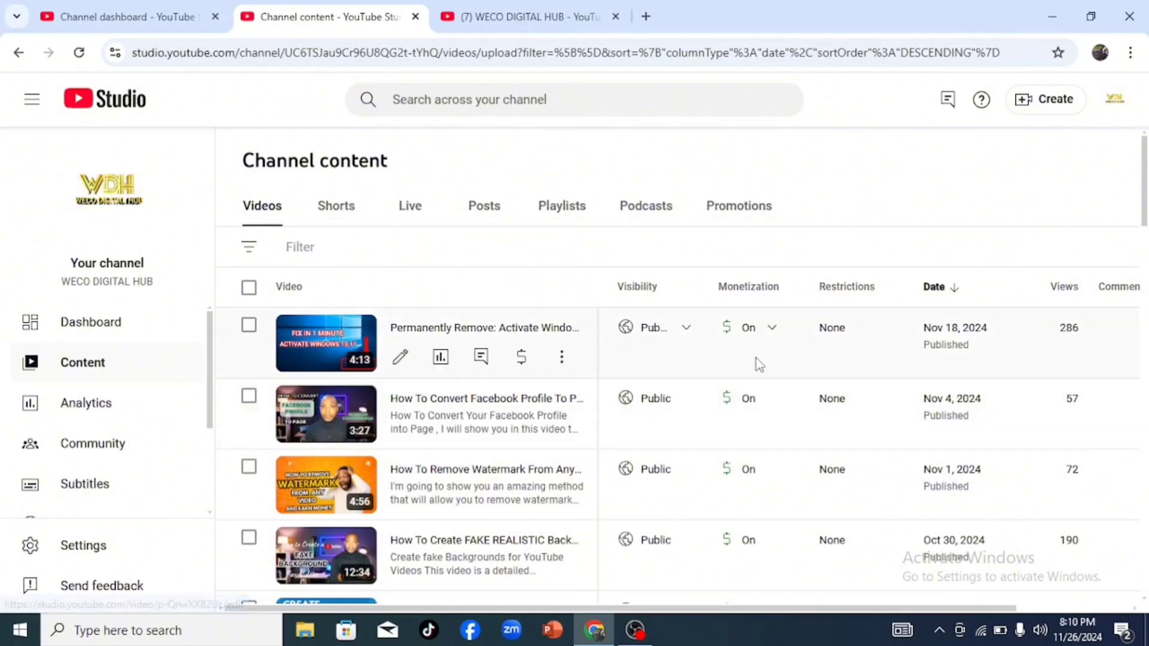
{"action": "left_click_drag", "start_coordinate": [1146, 187], "coordinate": [1140, 568]}
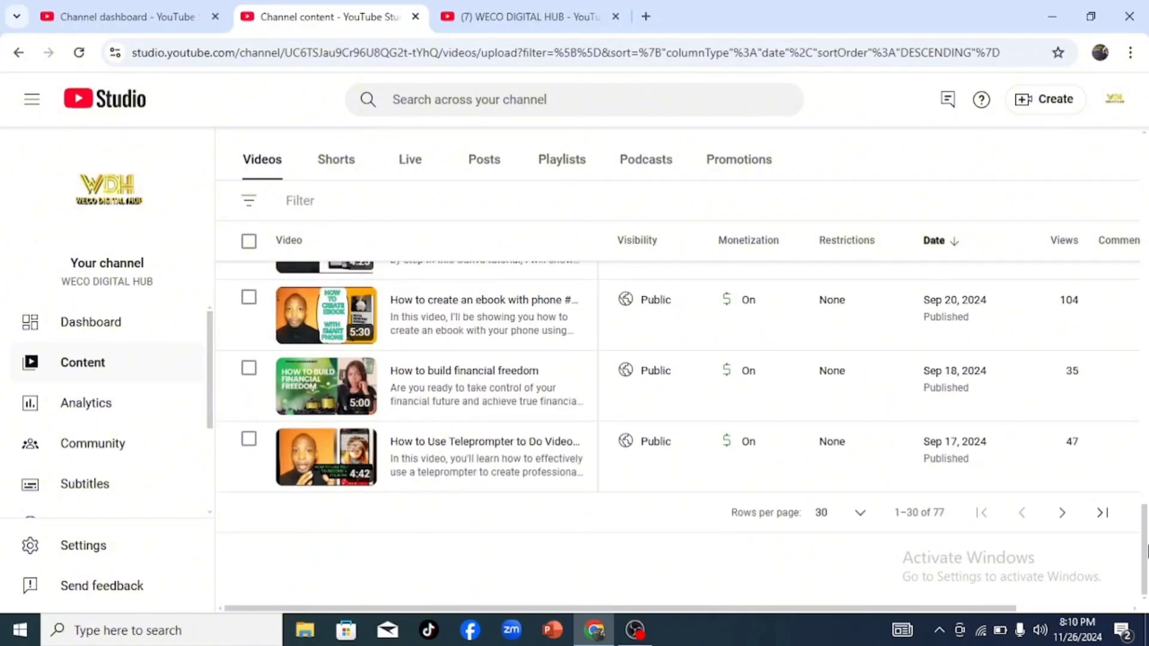
{"action": "scroll", "coordinate": [1146, 520], "scroll_direction": "up", "scroll_amount": 3}
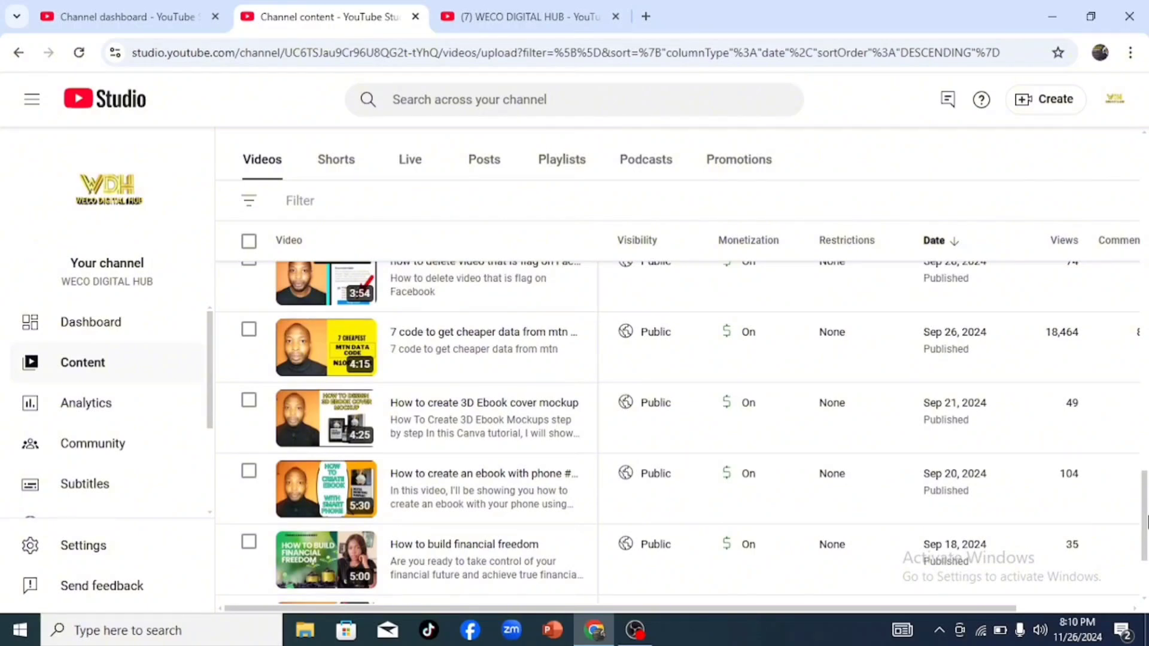
{"action": "left_click_drag", "start_coordinate": [1147, 521], "coordinate": [1147, 371]}
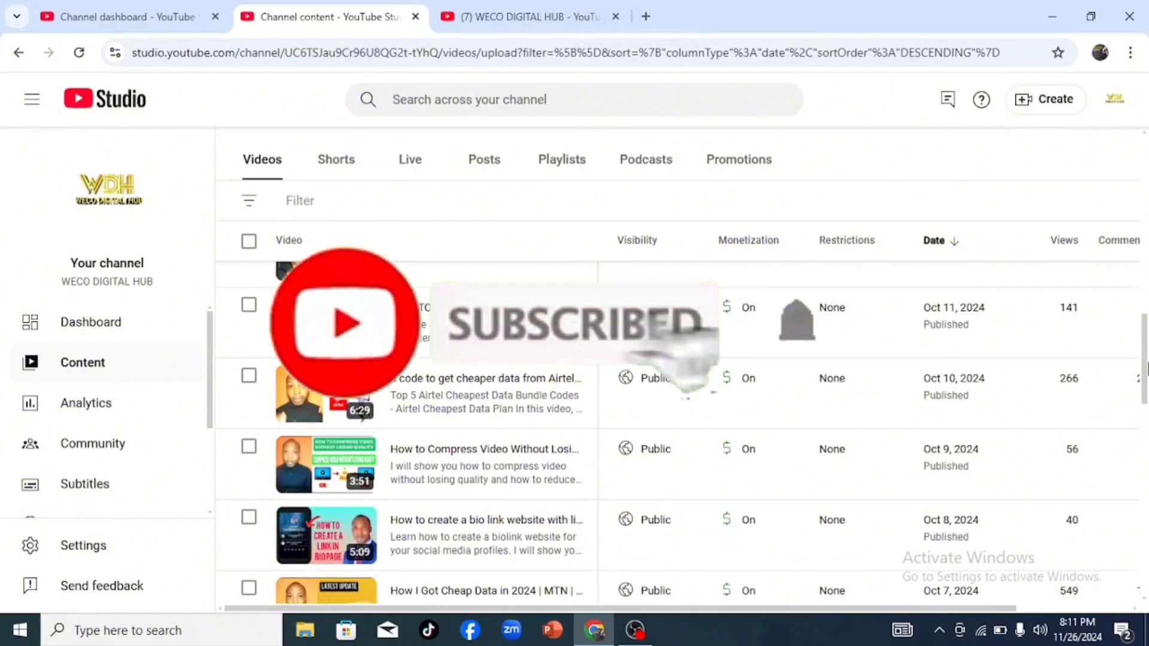
{"action": "scroll", "coordinate": [681, 433], "scroll_direction": "up", "scroll_amount": 2}
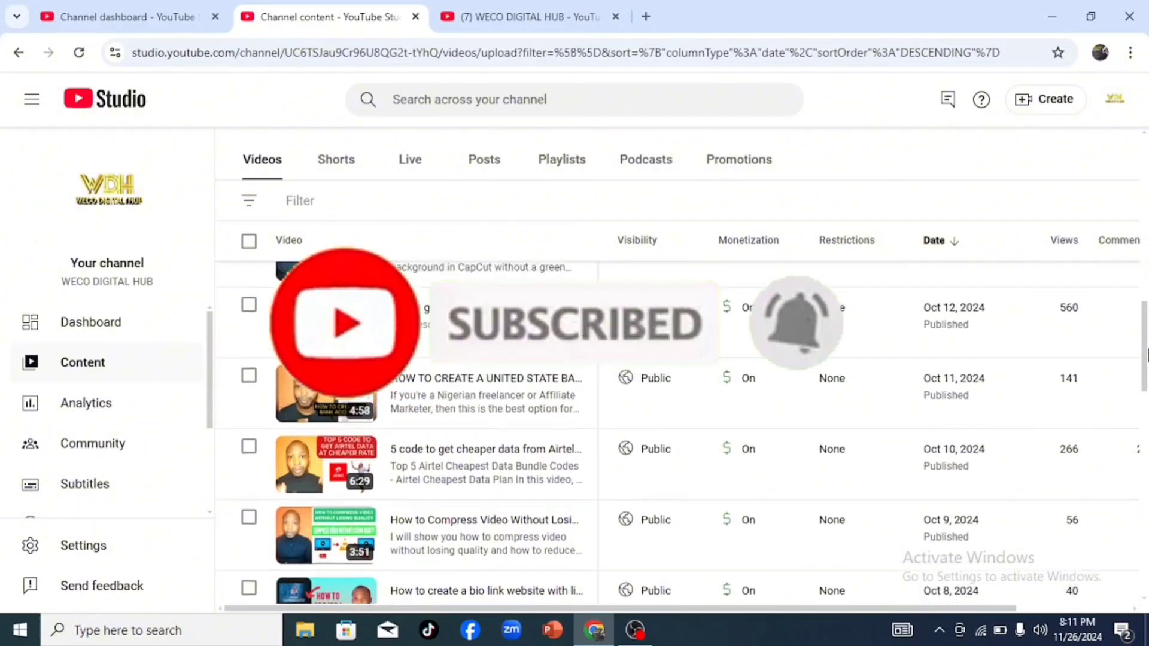